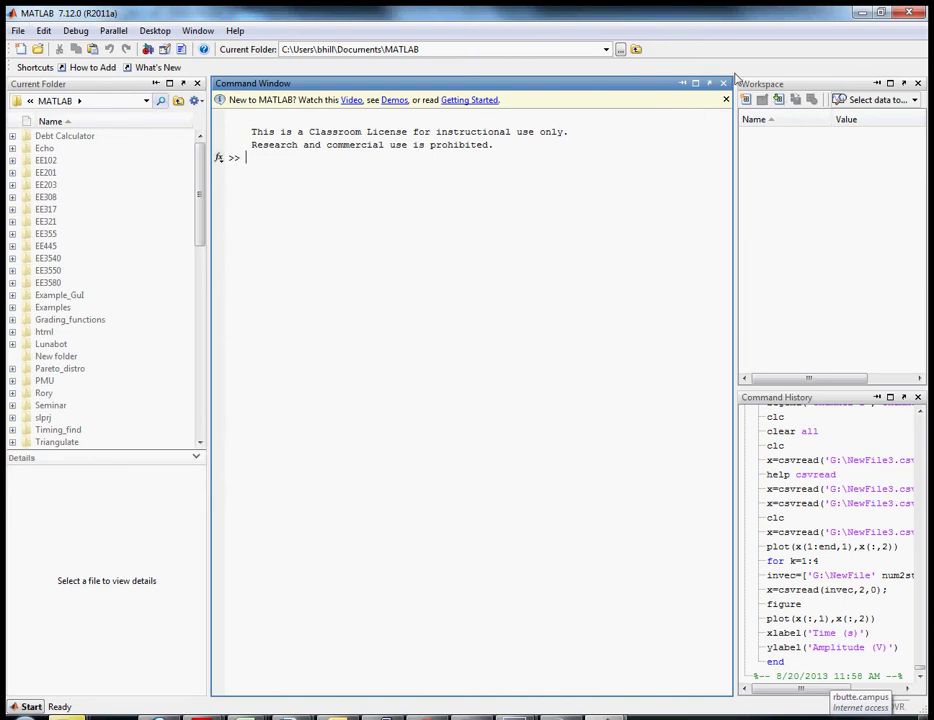
# - Open NewFile3 from the SCOPE_TEST (G:) drive for import, with All Files shown
pyautogui.click(781, 101)
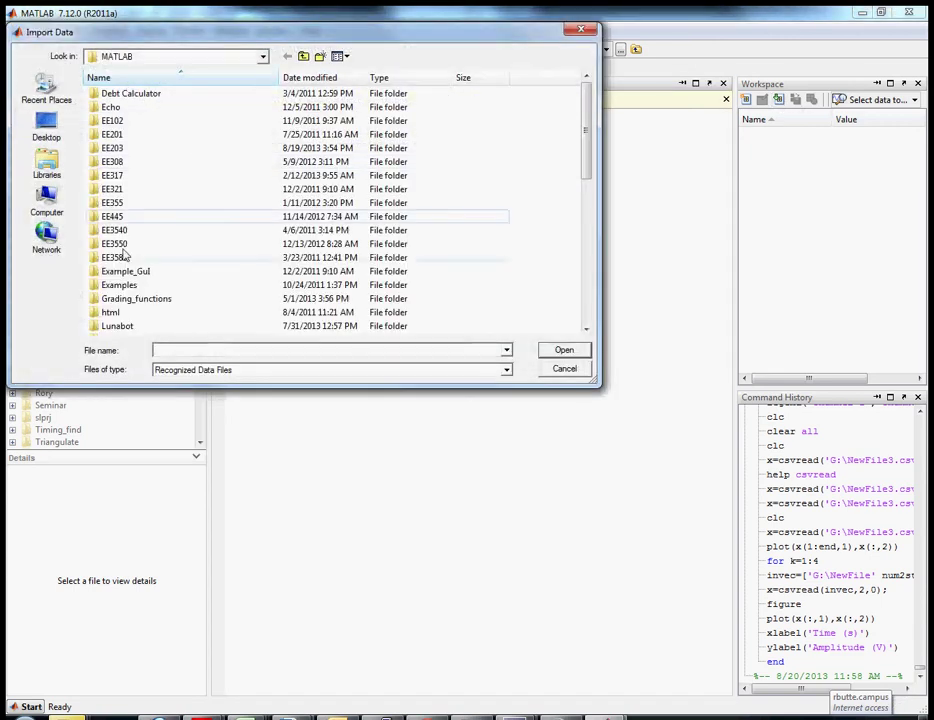
pyautogui.click(46, 200)
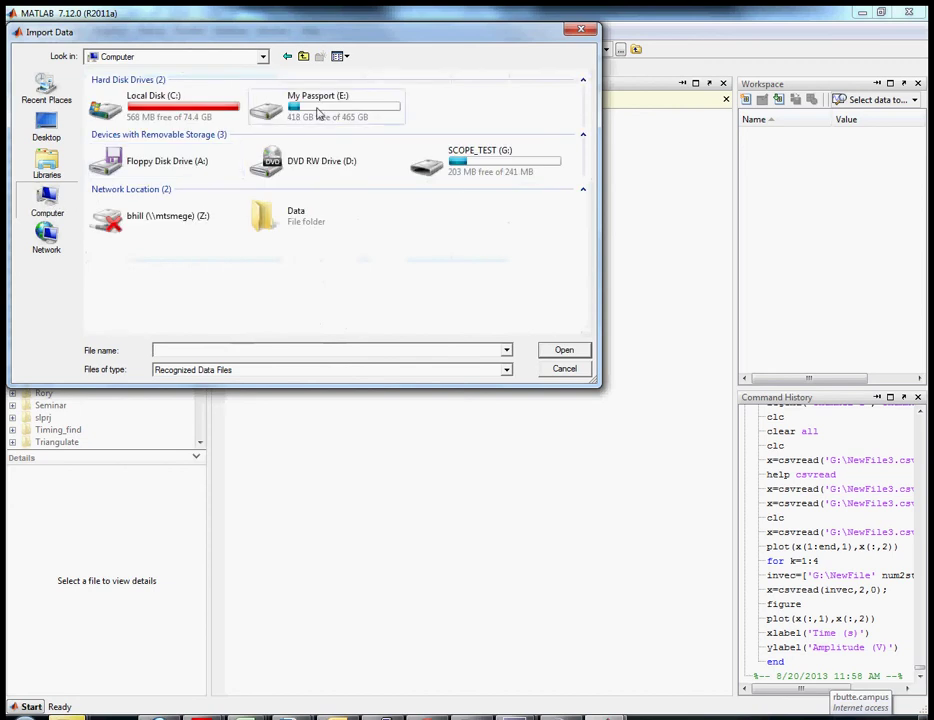
pyautogui.doubleClick(500, 165)
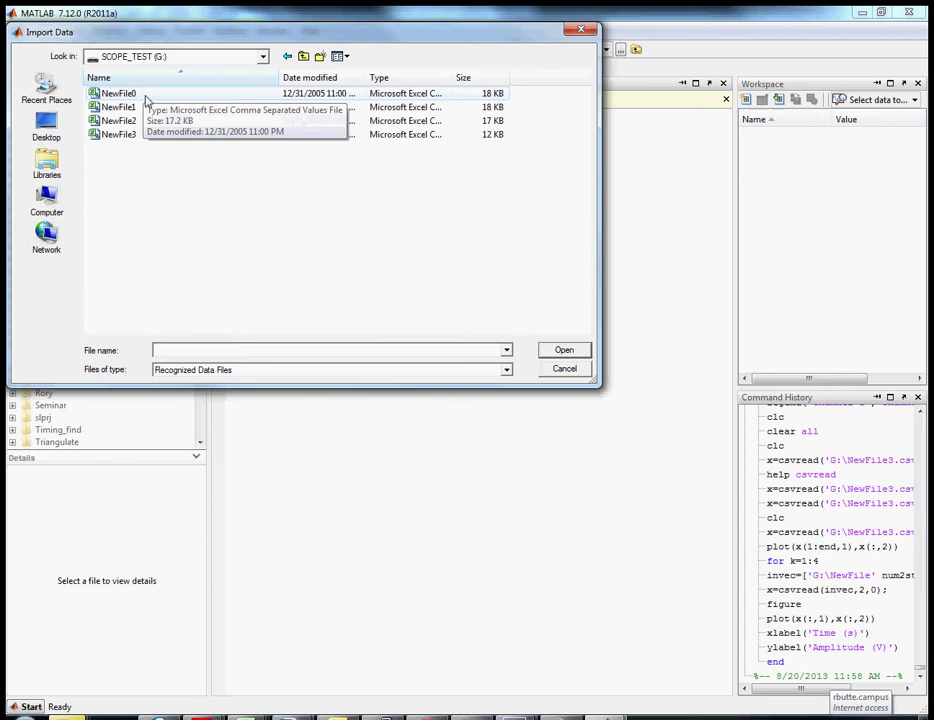
pyautogui.click(378, 370)
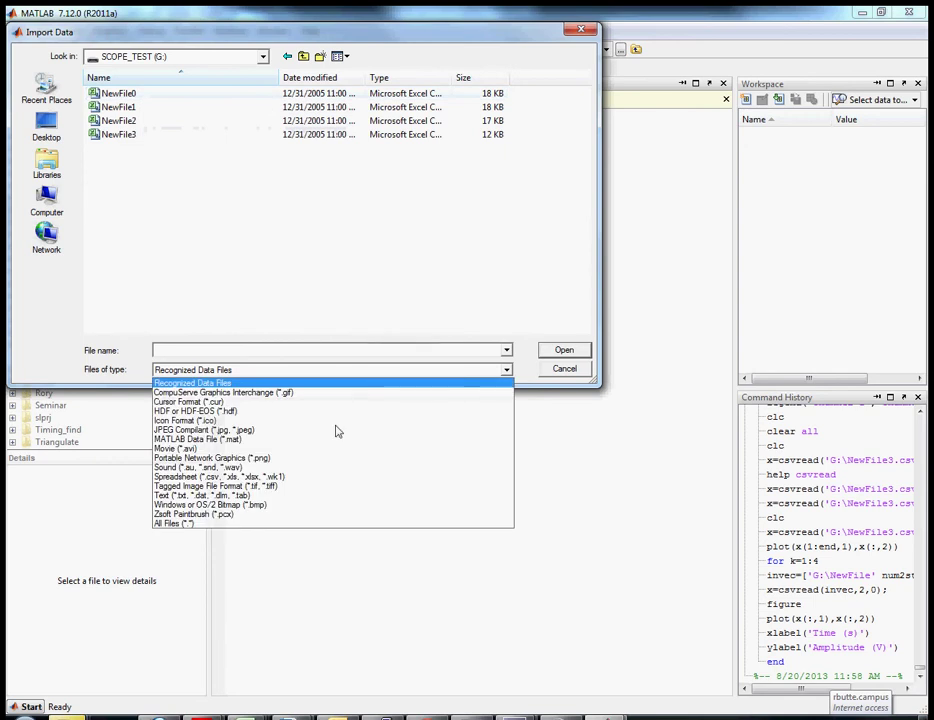
pyautogui.click(219, 523)
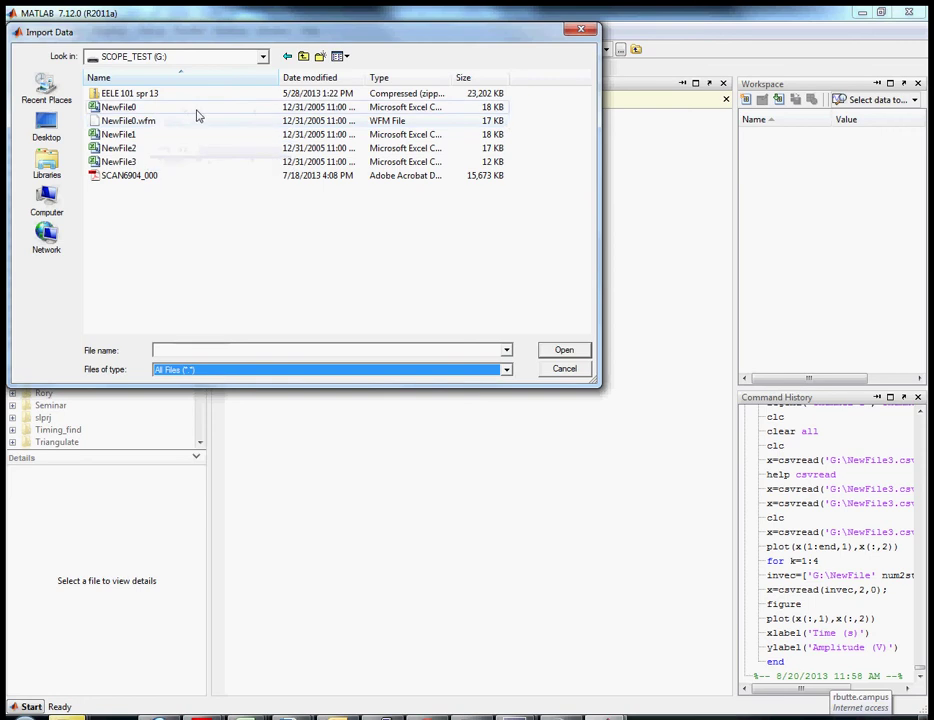
pyautogui.click(127, 163)
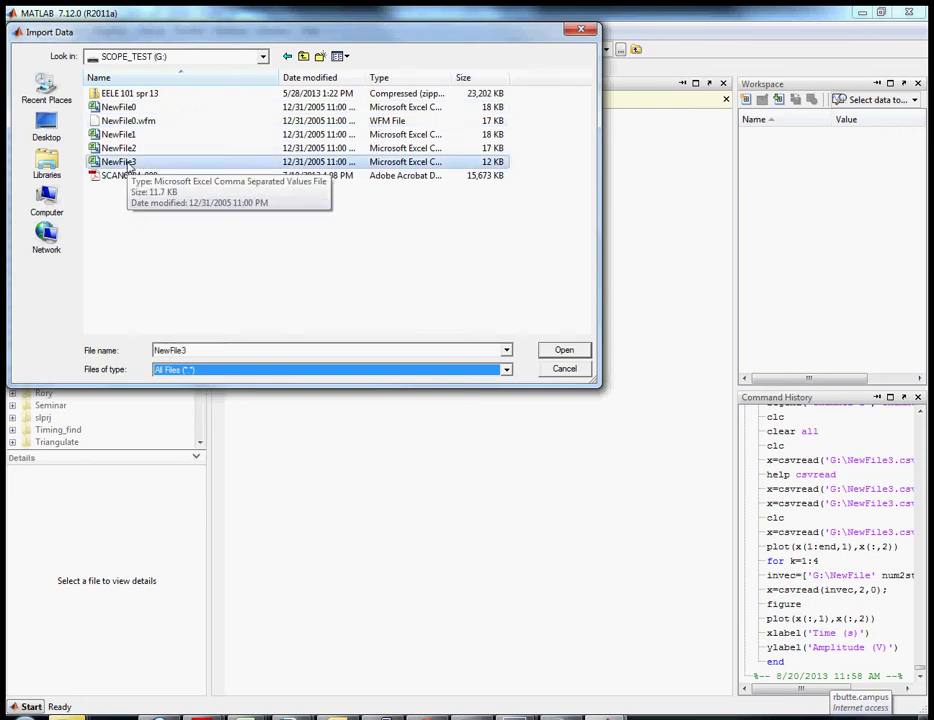
pyautogui.doubleClick(127, 163)
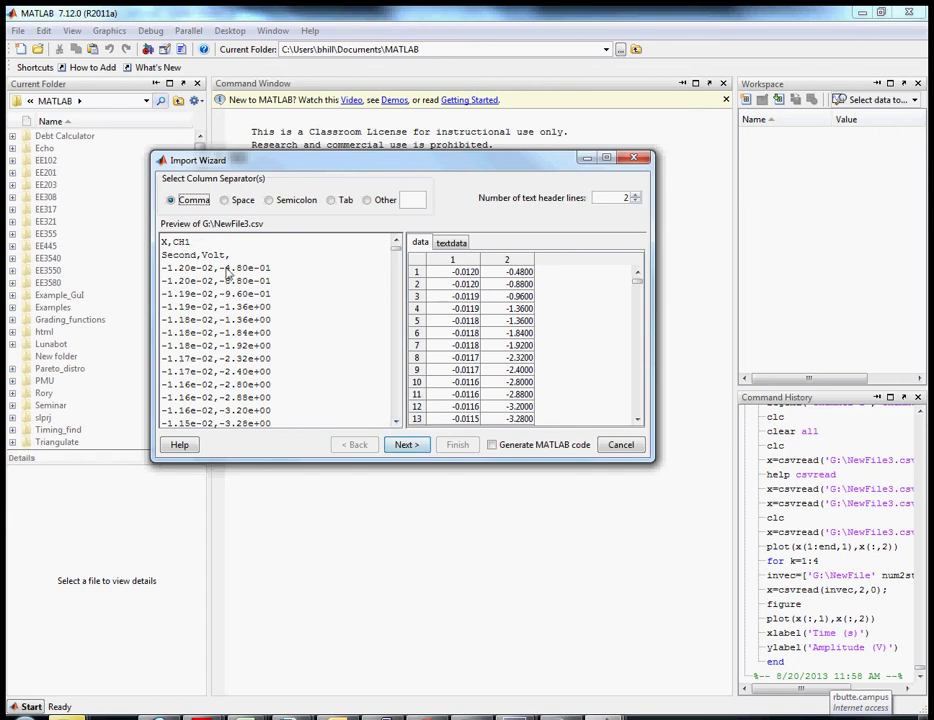
# - Import only the numeric data variable from NewFile3.csv, excluding textdata
pyautogui.click(410, 444)
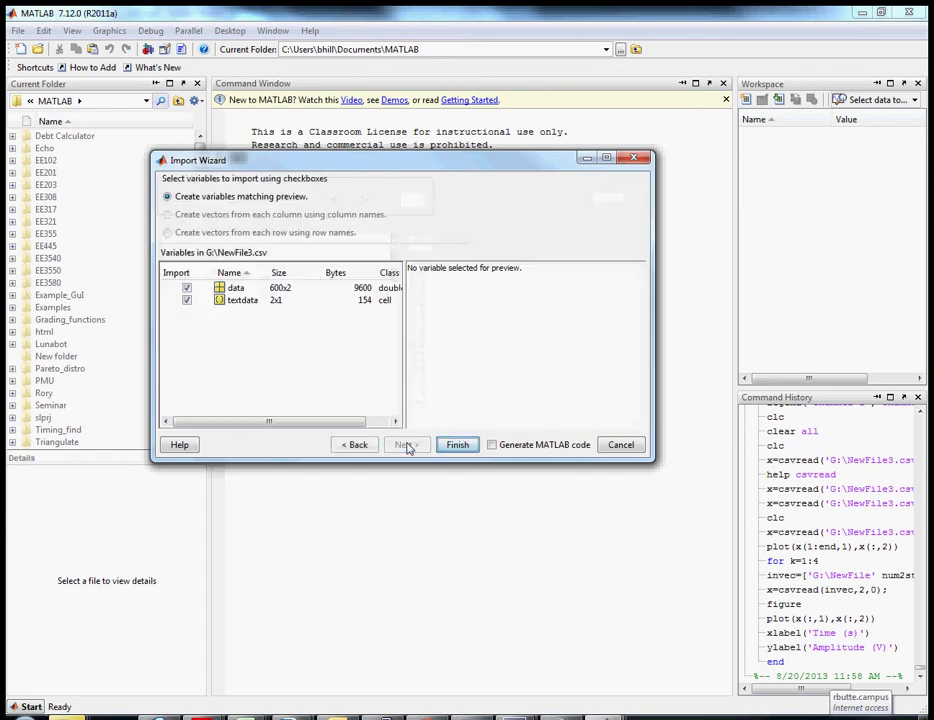
pyautogui.click(186, 288)
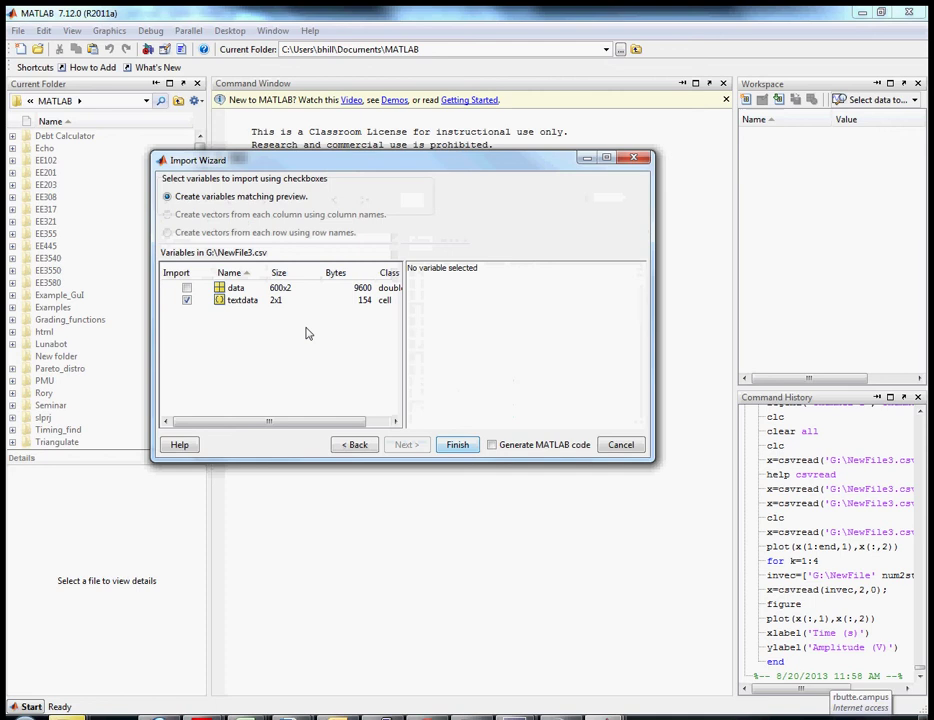
pyautogui.click(186, 288)
pyautogui.click(186, 300)
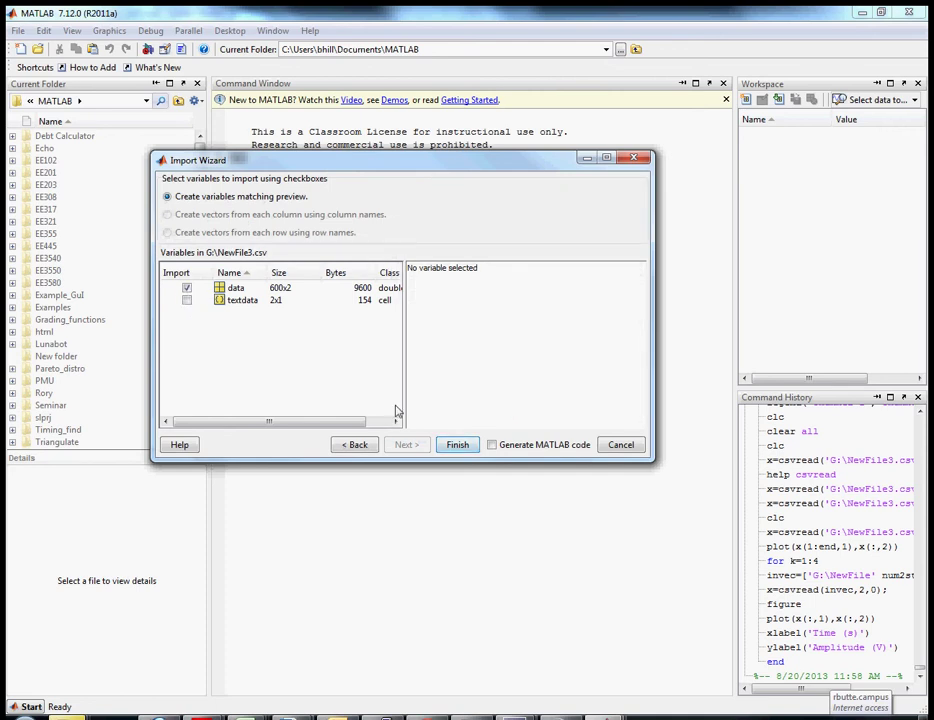
pyautogui.click(459, 446)
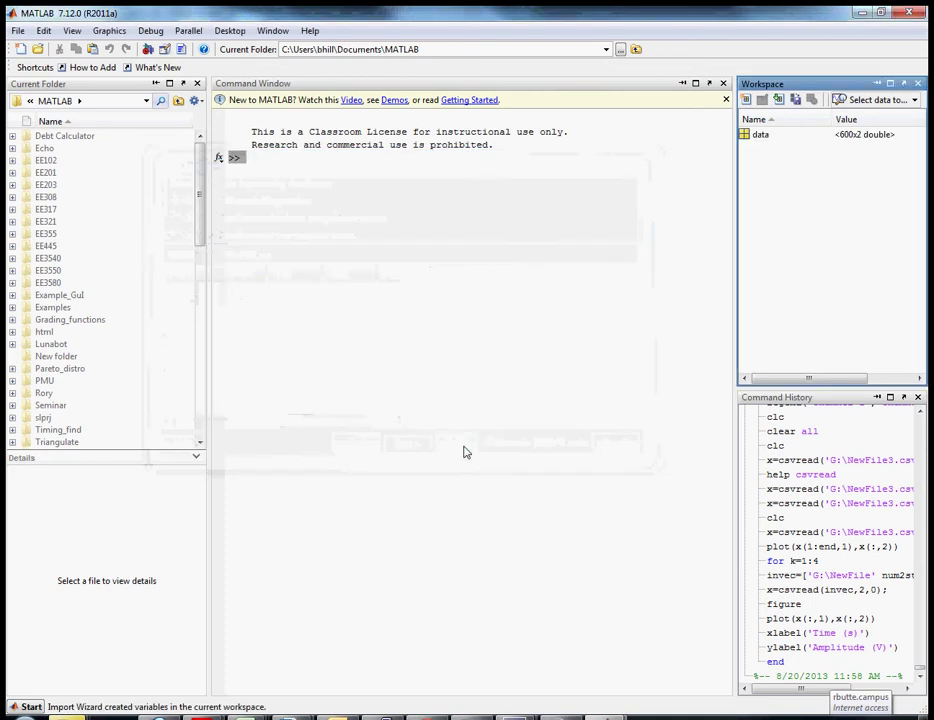
# - Run plot(data(:,1),data(:,2)) to plot column 2 against column 1
pyautogui.click(862, 135)
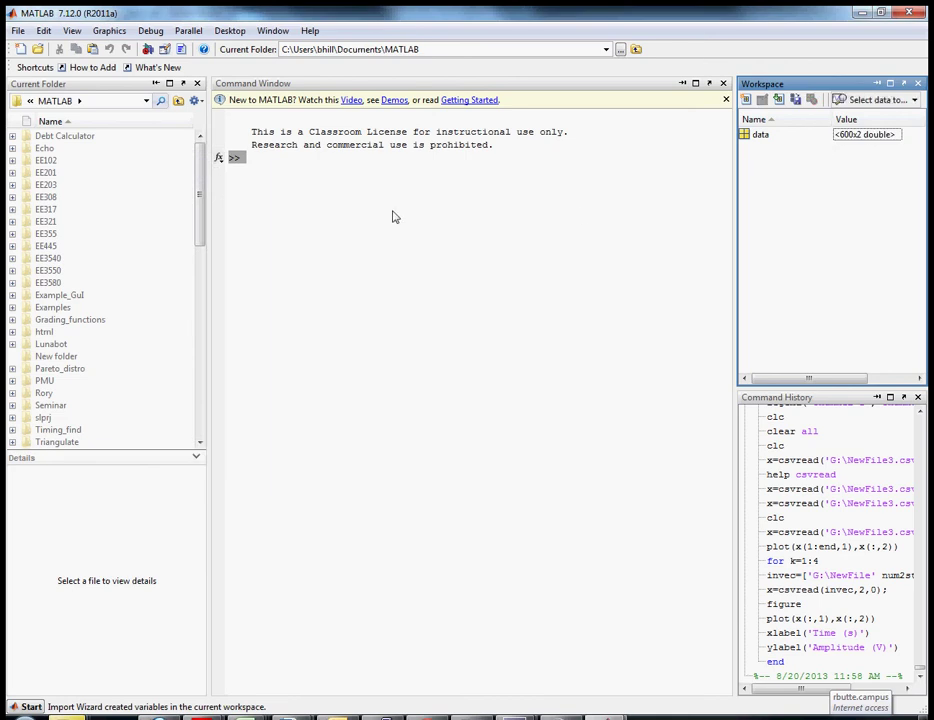
pyautogui.click(355, 185)
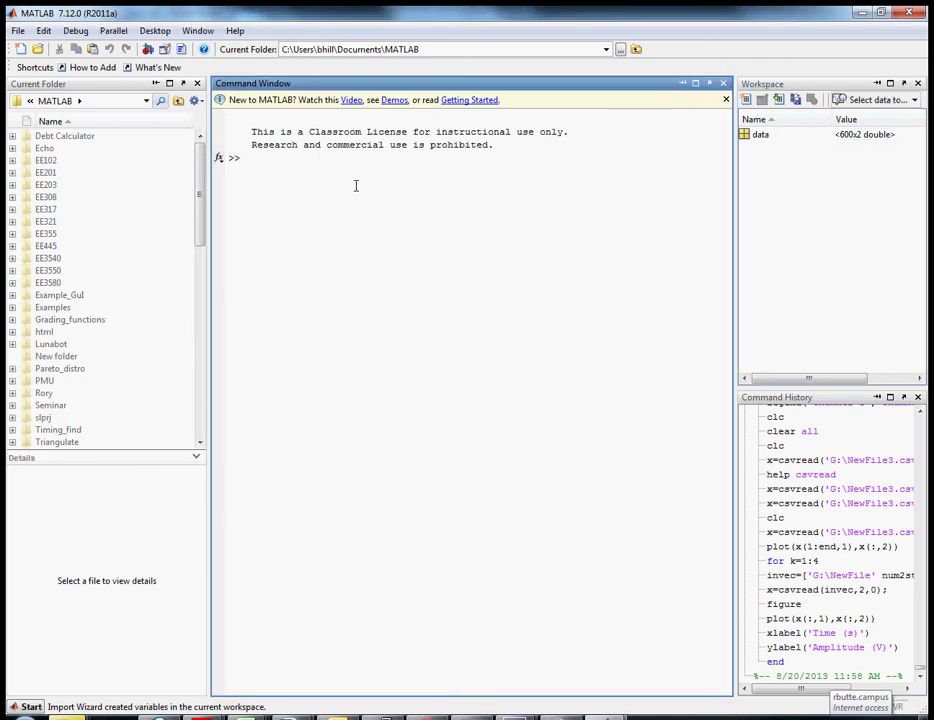
pyautogui.write('plot(data(:,1)')
pyautogui.write(',data(:,2))')
pyautogui.press('Return')
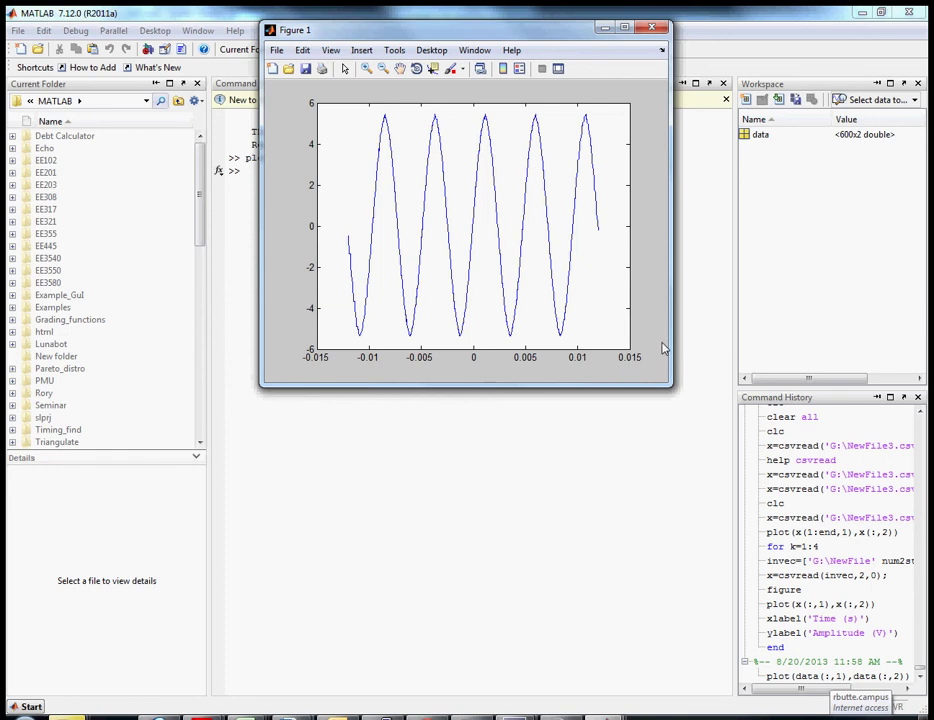
# - Replot with plot(data(:,2)) against sample index, then close the figure
pyautogui.click(471, 492)
pyautogui.press('Up')
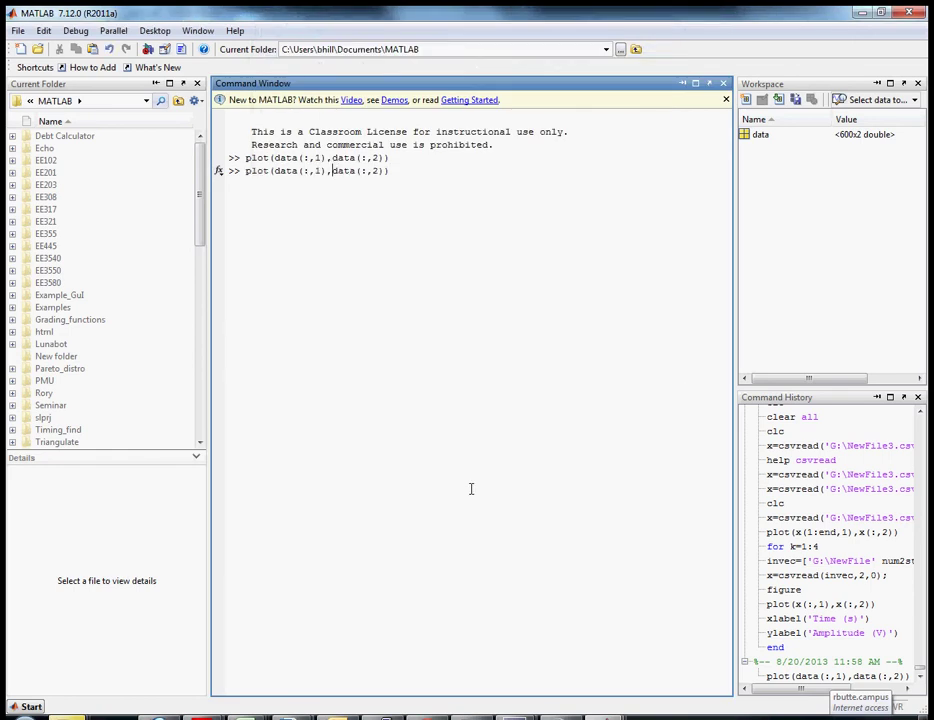
pyautogui.press('BackSpace')
pyautogui.press('BackSpace')
pyautogui.press('BackSpace')
pyautogui.press('BackSpace')
pyautogui.press('BackSpace')
pyautogui.press('BackSpace')
pyautogui.press('BackSpace')
pyautogui.press('BackSpace')
pyautogui.press('BackSpace')
pyautogui.press('BackSpace')
pyautogui.press('Return')
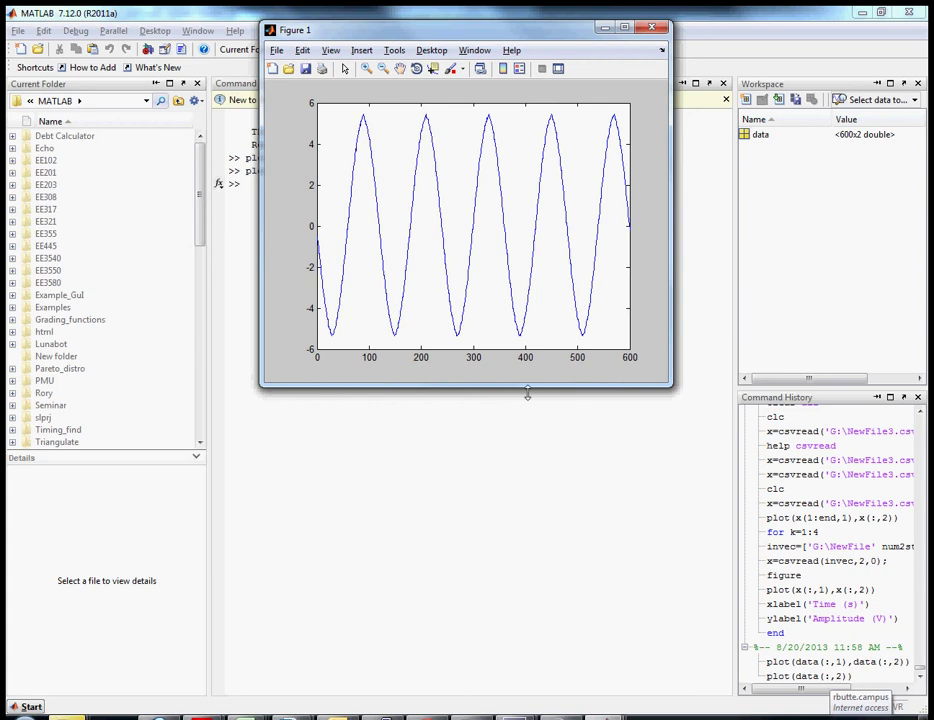
pyautogui.click(362, 425)
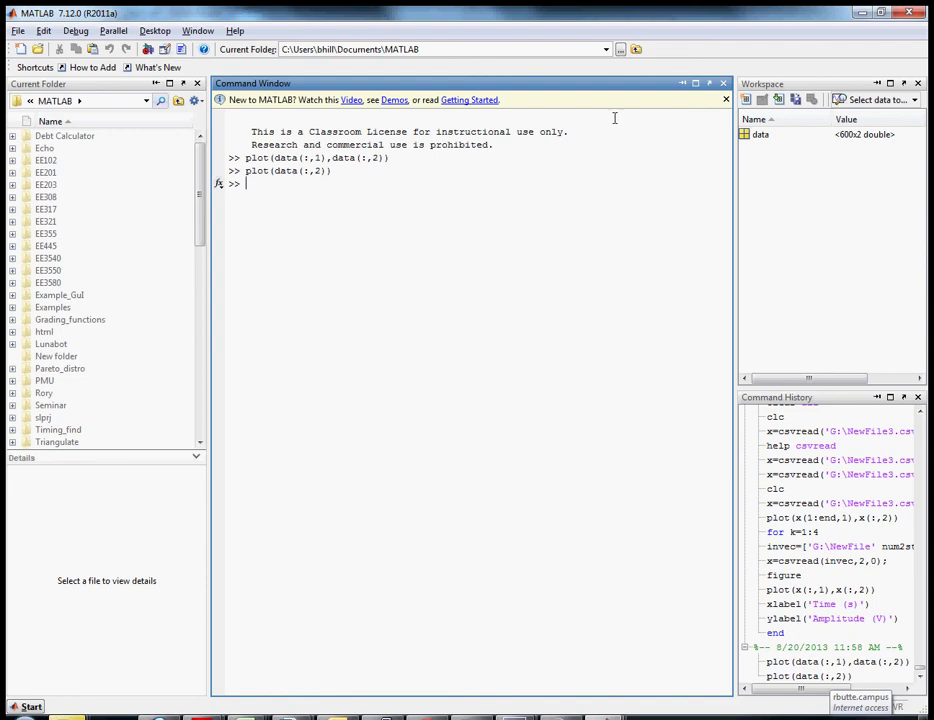
# - Import NewFile2.csv's numeric data without textdata, overwriting the existing data variable
pyautogui.click(777, 99)
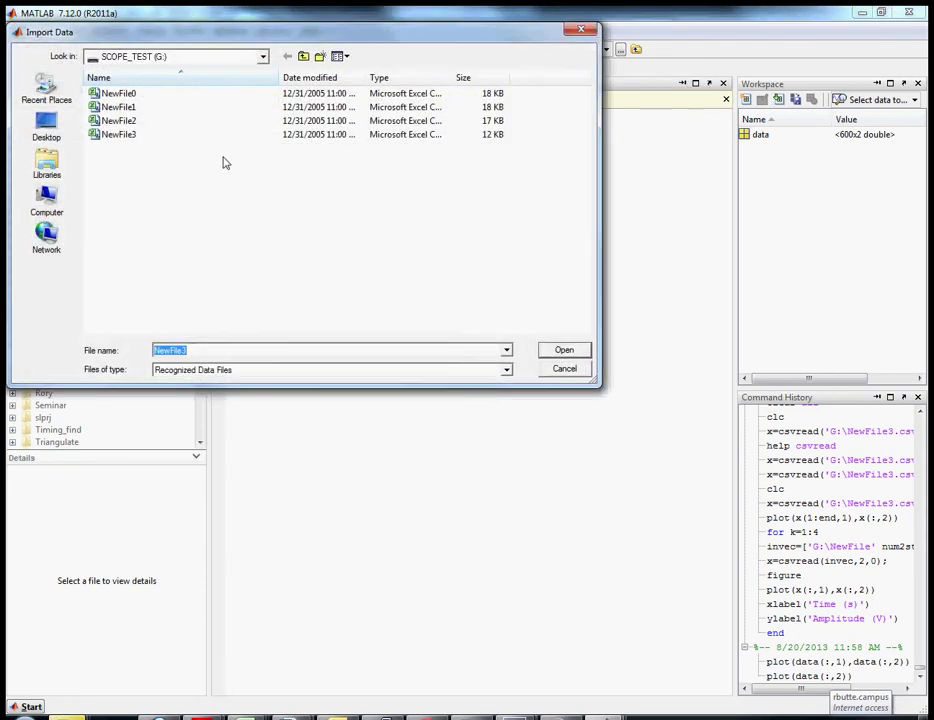
pyautogui.doubleClick(108, 121)
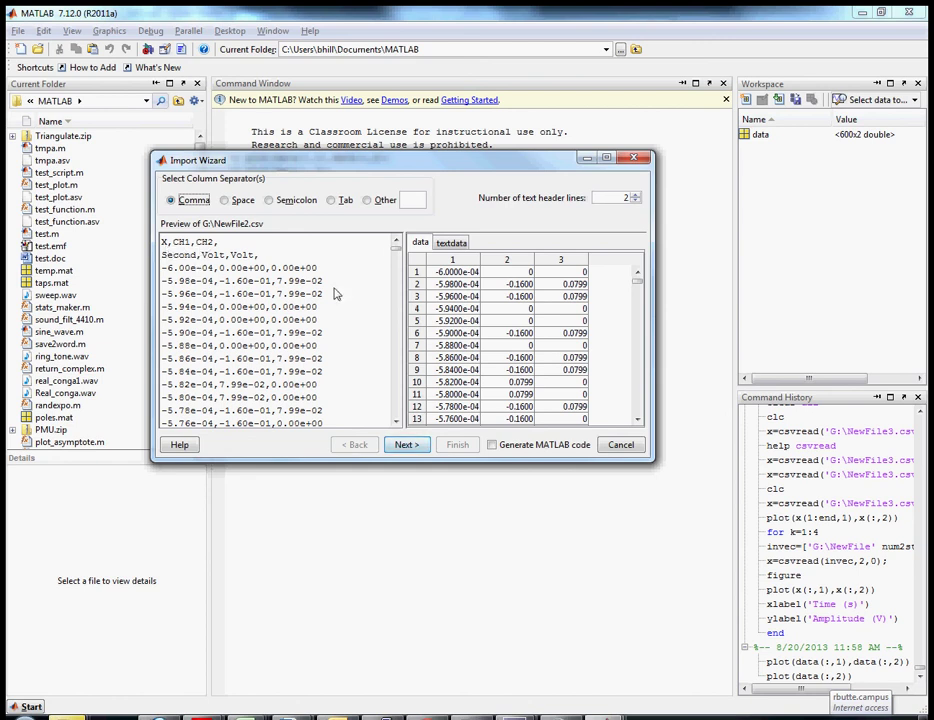
pyautogui.click(410, 446)
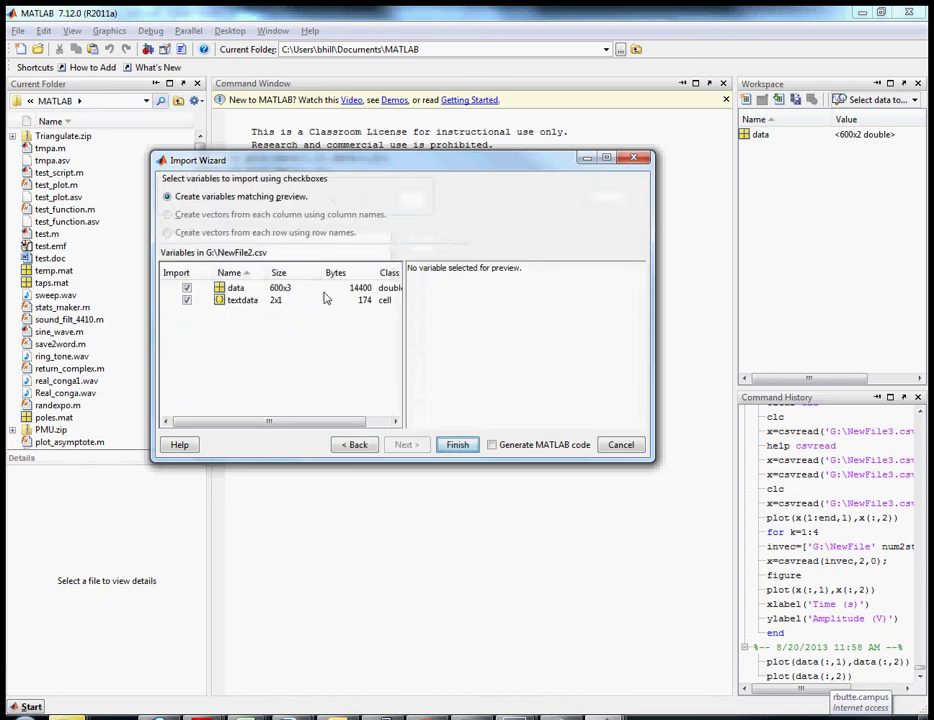
pyautogui.click(187, 302)
pyautogui.click(458, 444)
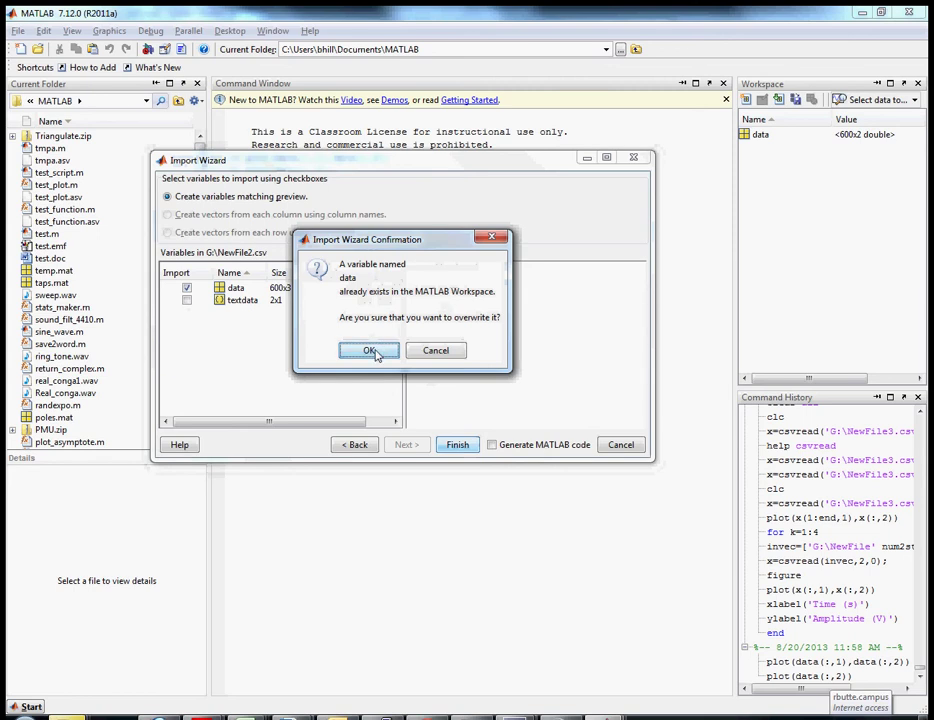
pyautogui.click(370, 351)
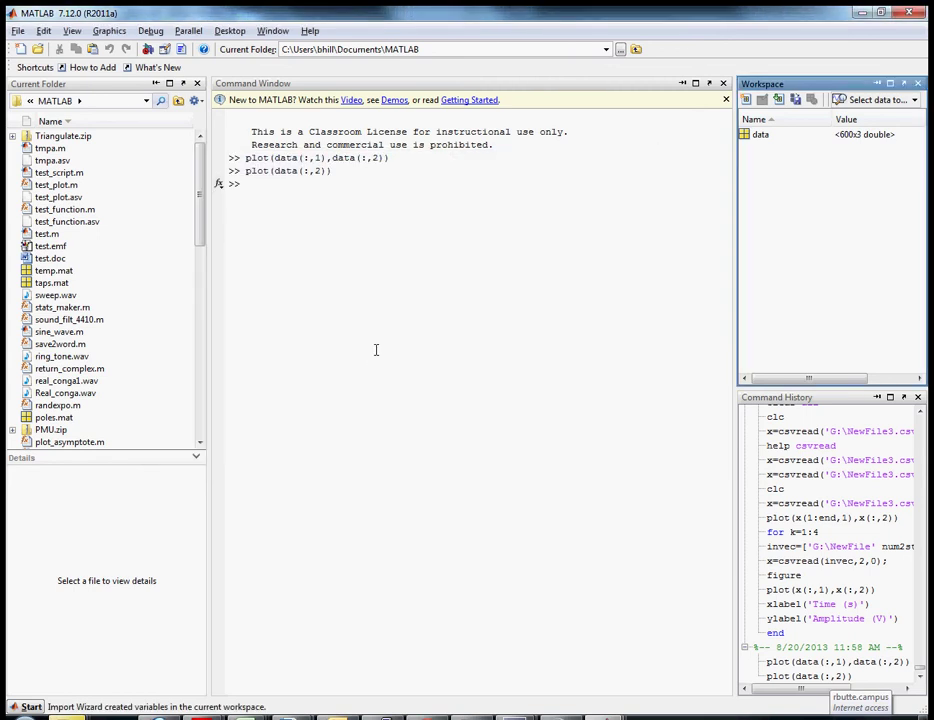
# - Rerun plot(data(:,1),data(:,2)) from command history, then clear the prompt
pyautogui.click(323, 185)
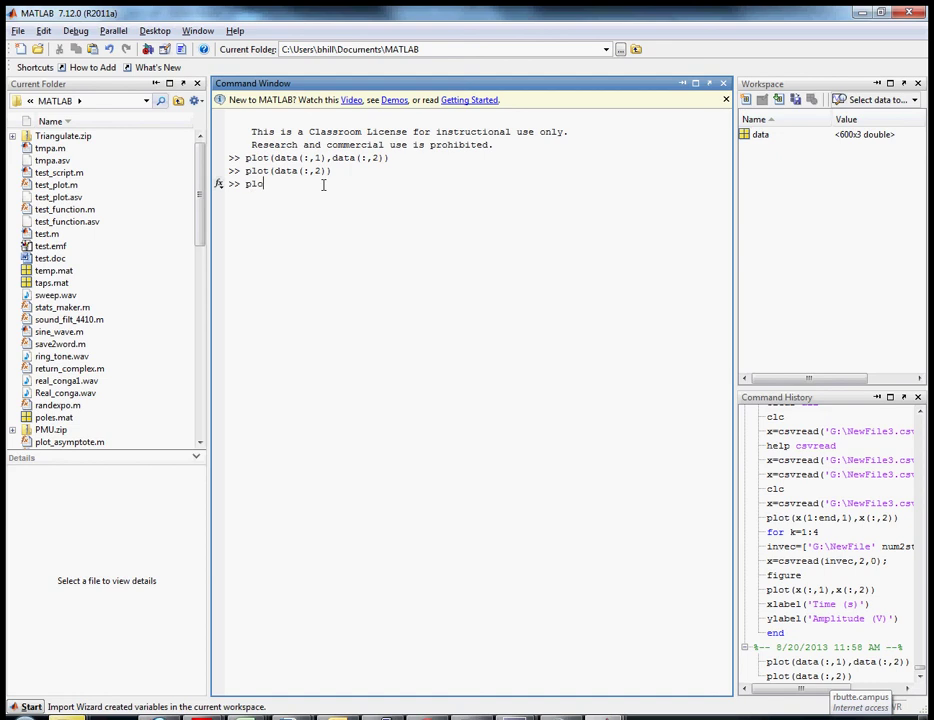
pyautogui.press('Up')
pyautogui.press('Up')
pyautogui.press('Return')
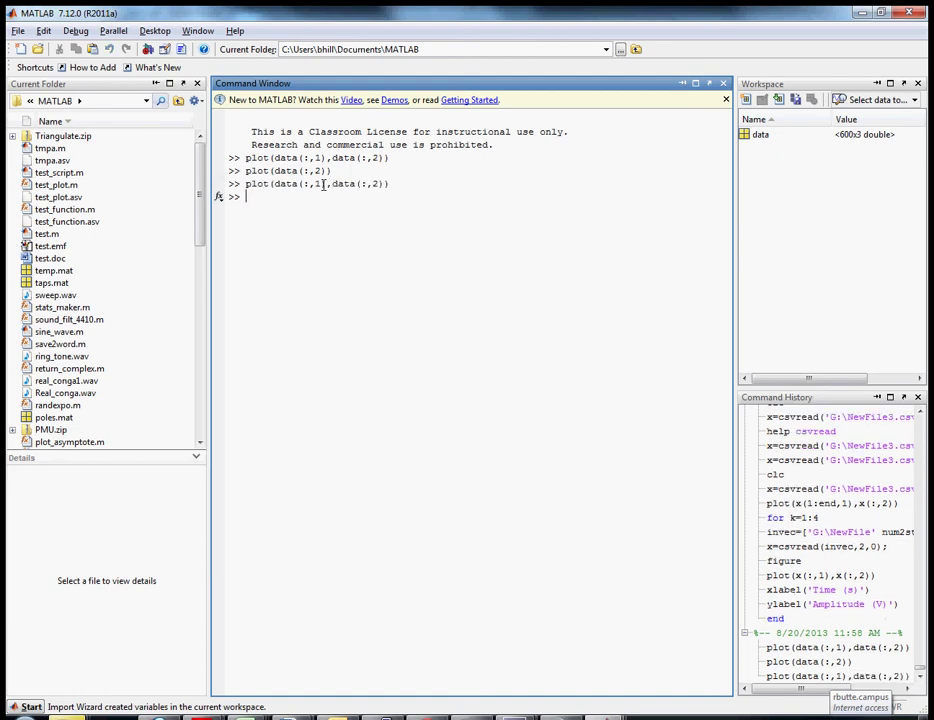
pyautogui.write('plo')
pyautogui.press('Up')
pyautogui.press('Up')
pyautogui.press('Up')
pyautogui.press('Up')
pyautogui.press('Up')
pyautogui.press('Up')
pyautogui.press('Down')
pyautogui.press('Down')
pyautogui.press('Down')
pyautogui.press('Down')
pyautogui.press('Down')
pyautogui.press('Up')
pyautogui.press('Down')
pyautogui.press('Up')
pyautogui.press('Up')
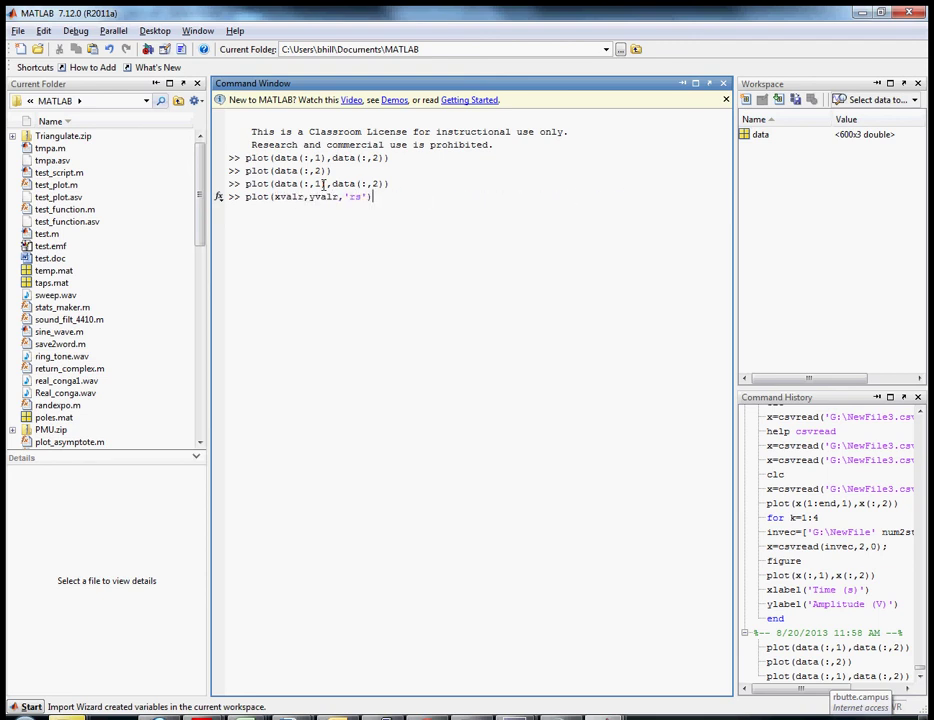
pyautogui.press('BackSpace')
pyautogui.press('BackSpace')
pyautogui.press('BackSpace')
pyautogui.press('BackSpace')
pyautogui.press('BackSpace')
pyautogui.press('BackSpace')
pyautogui.press('BackSpace')
pyautogui.press('BackSpace')
pyautogui.press('BackSpace')
pyautogui.press('BackSpace')
pyautogui.press('BackSpace')
pyautogui.press('BackSpace')
pyautogui.press('BackSpace')
pyautogui.press('BackSpace')
pyautogui.press('BackSpace')
pyautogui.press('BackSpace')
pyautogui.press('BackSpace')
pyautogui.press('BackSpace')
pyautogui.press('BackSpace')
pyautogui.press('BackSpace')
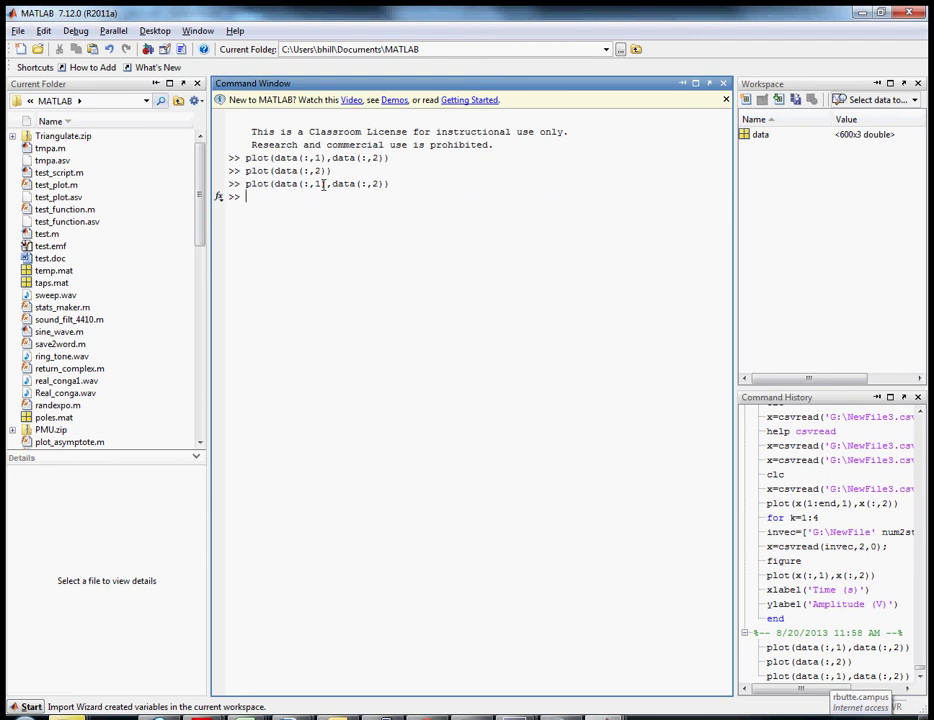
# - Reposition the Figure 1 window up and to the right
pyautogui.hotkey('alt', 'Tab')
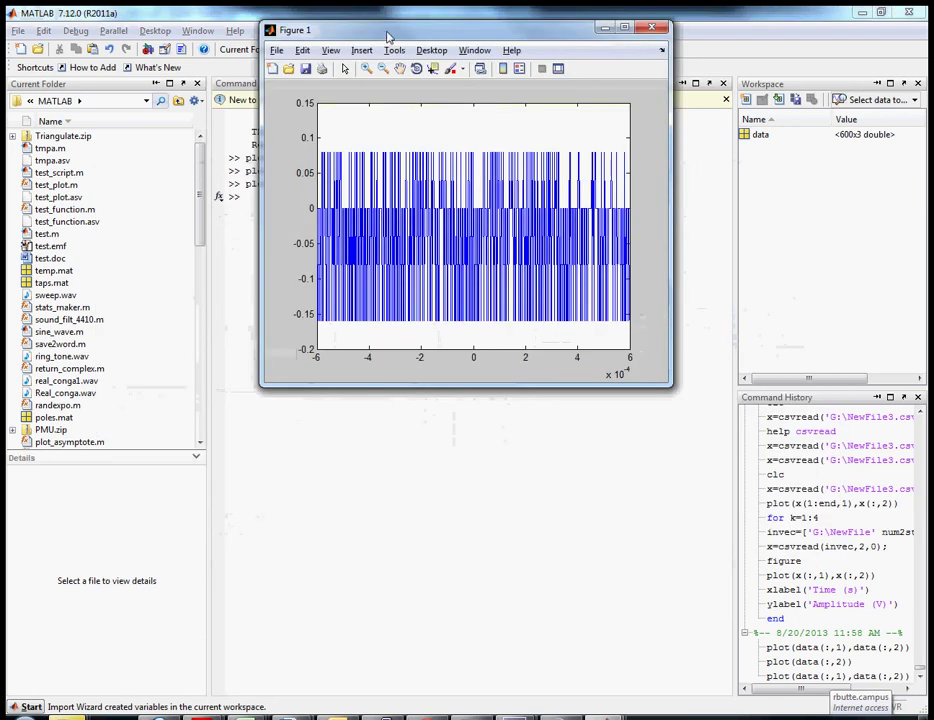
pyautogui.moveTo(386, 37); pyautogui.dragTo(373, 176)
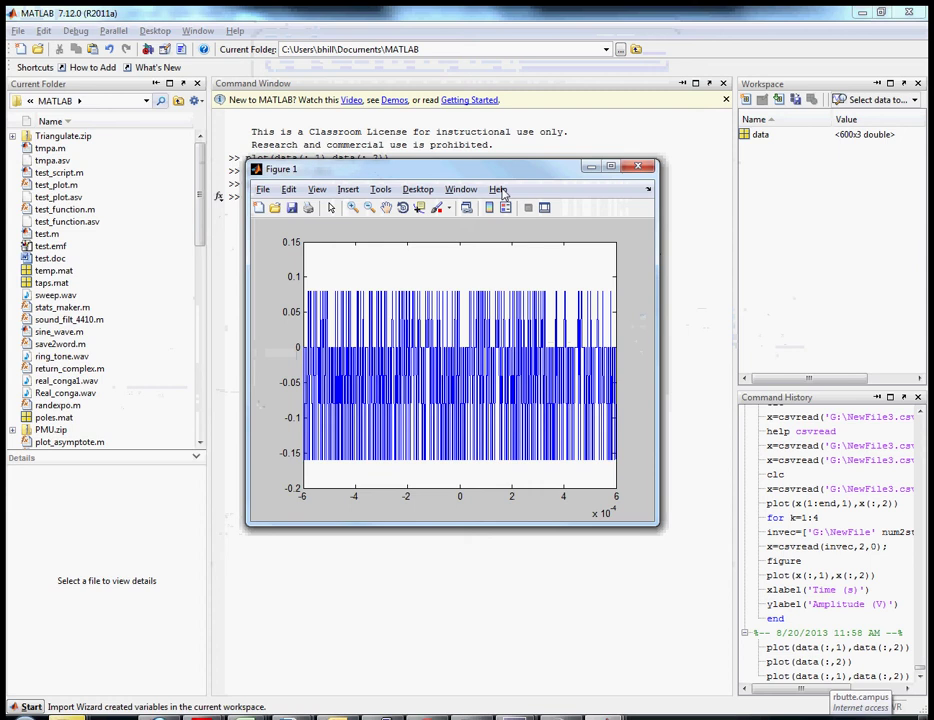
pyautogui.moveTo(486, 177); pyautogui.dragTo(638, 145)
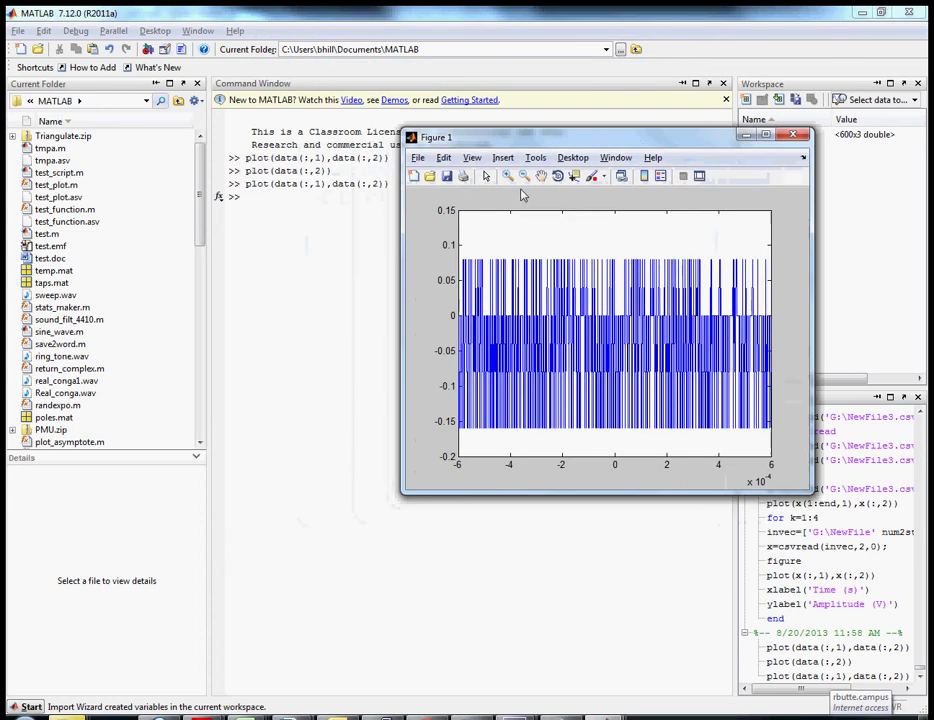
pyautogui.click(295, 211)
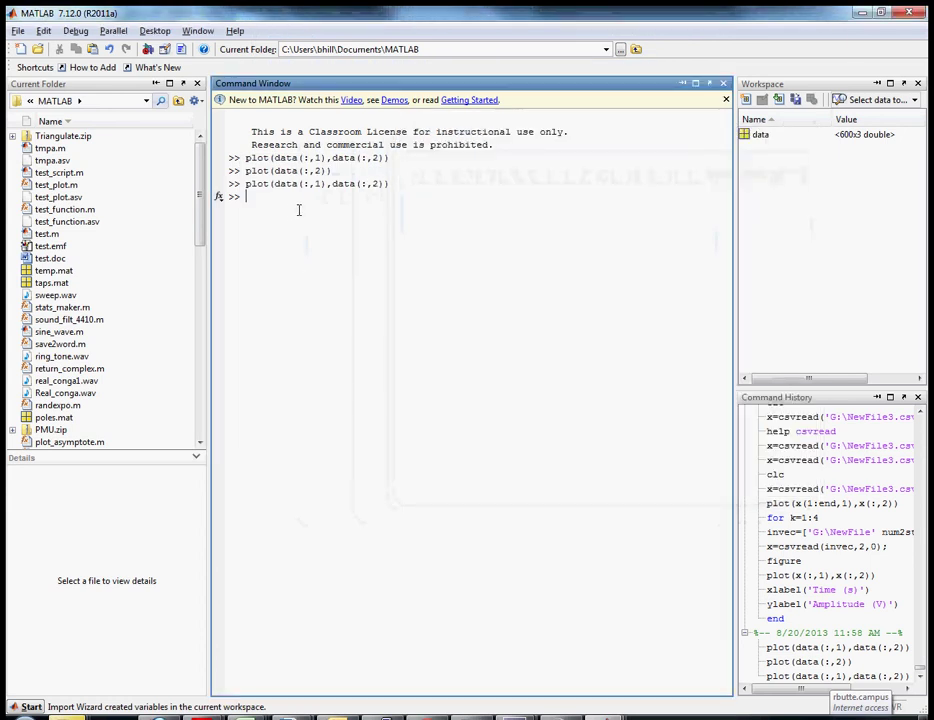
# - Plot column 3 against column 1 with plot(data(:,1),data(:,3))
pyautogui.write('plot(')
pyautogui.press('Up')
pyautogui.press('Left')
pyautogui.press('Left')
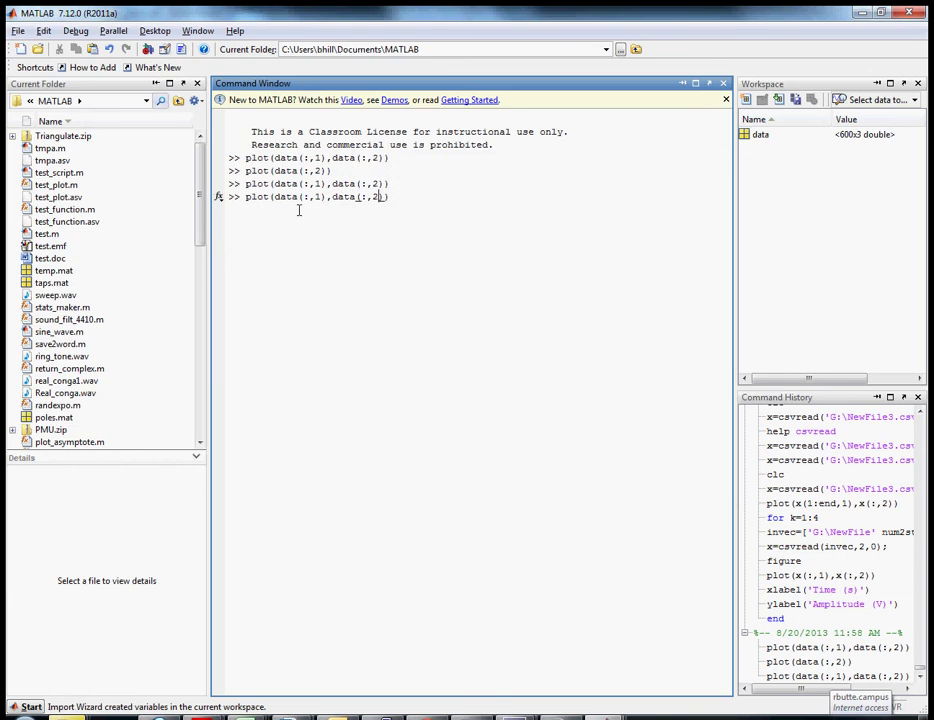
pyautogui.write('3')
pyautogui.press('Return')
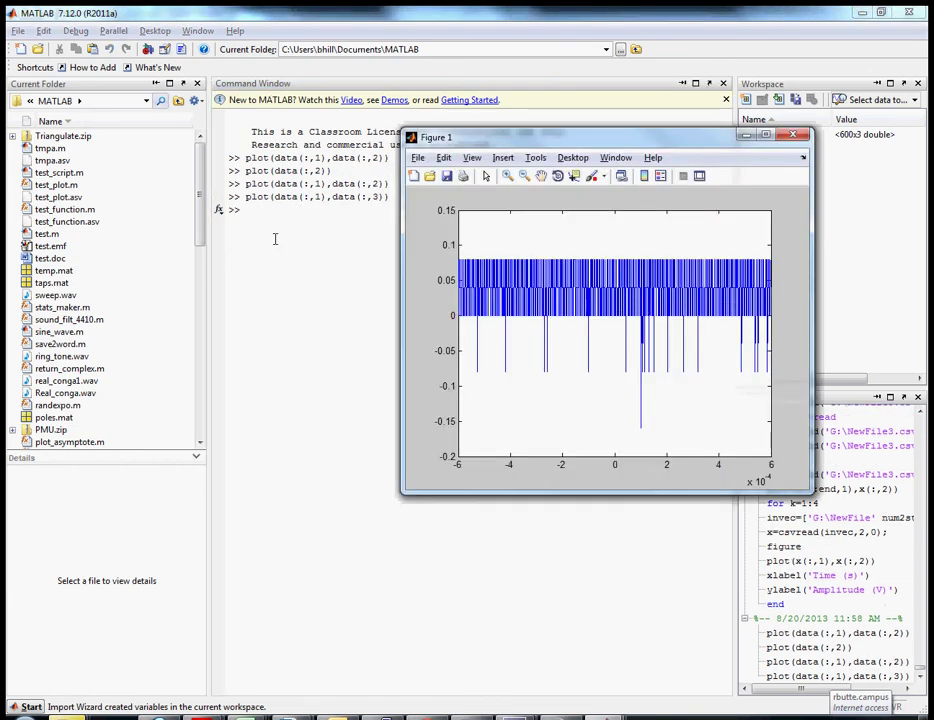
# - Replot column 2, turn hold on, and overlay column 3 in green with 'g'
pyautogui.click(296, 230)
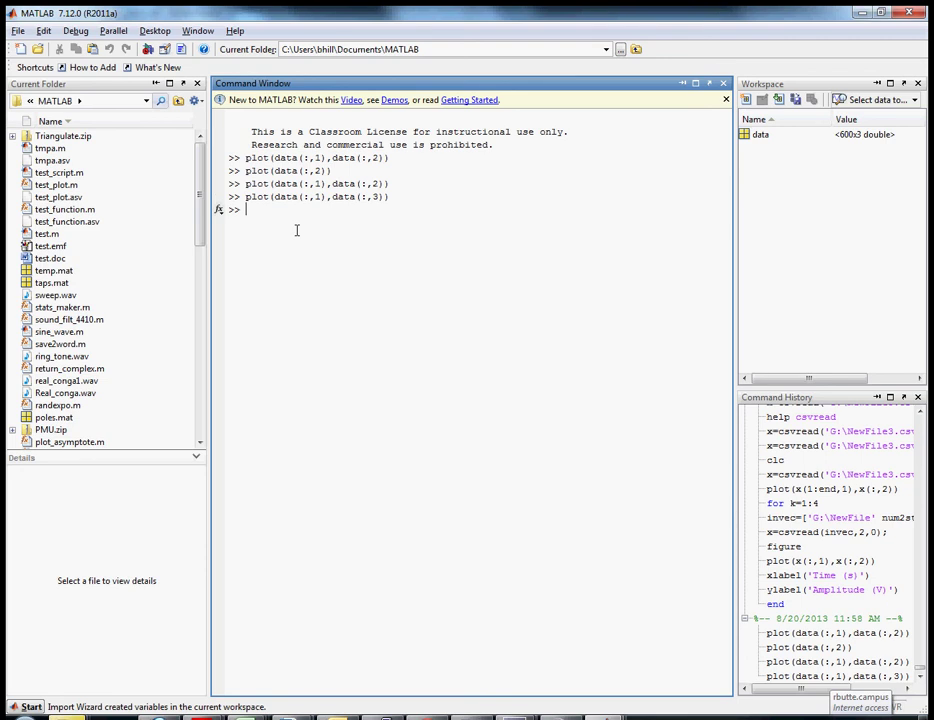
pyautogui.press('Up')
pyautogui.press('Up')
pyautogui.press('Return')
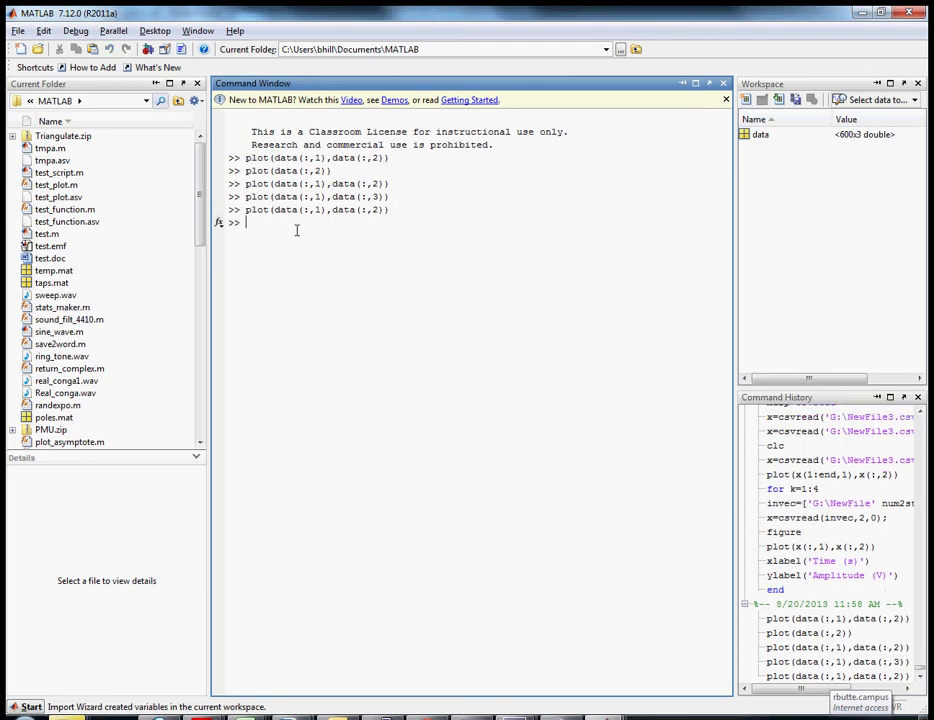
pyautogui.write('hold on')
pyautogui.press('Return')
pyautogui.write('pl')
pyautogui.press('Up')
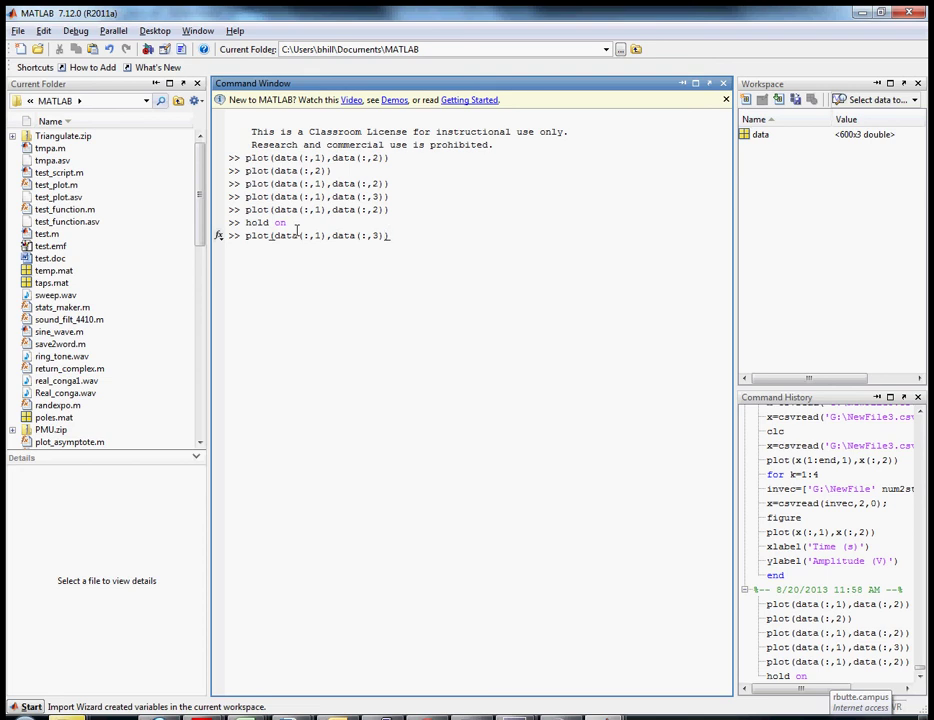
pyautogui.write(",'g'")
pyautogui.press('Return')
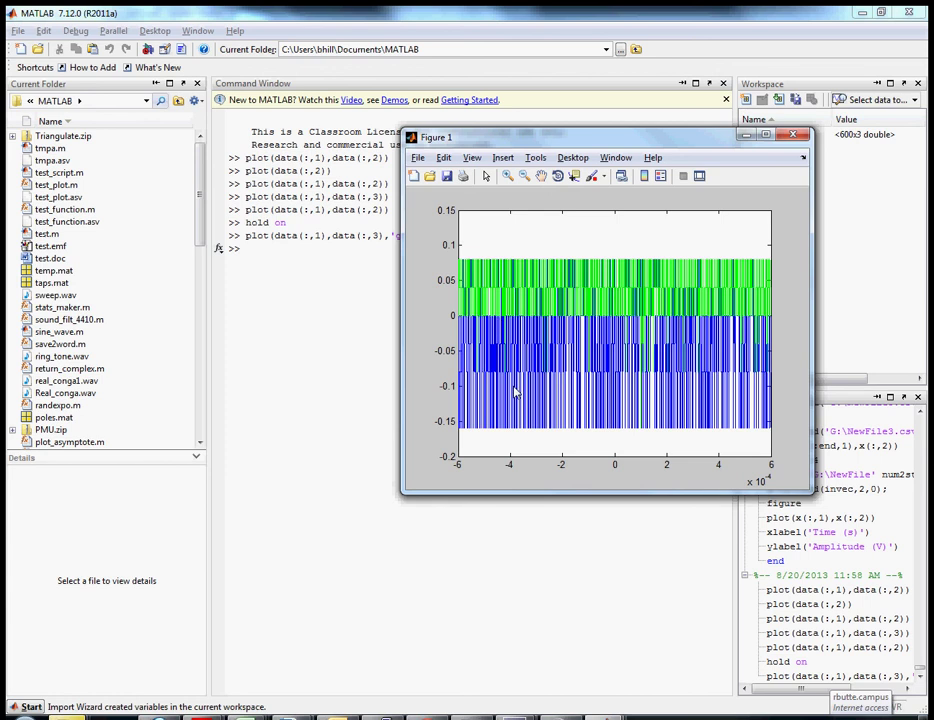
pyautogui.click(326, 262)
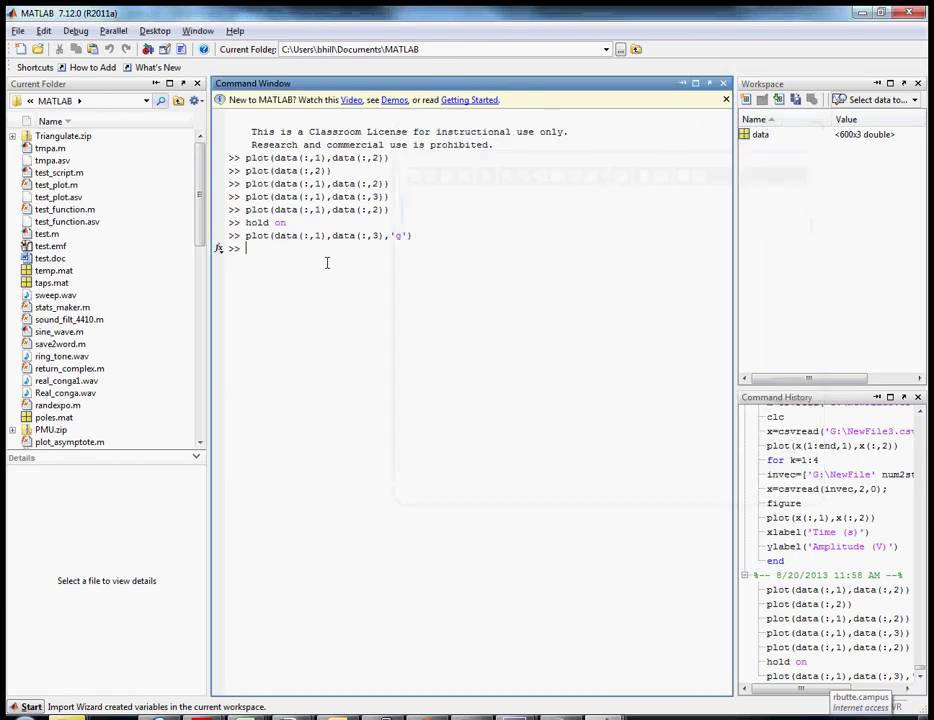
# - Label the x-axis 'Time (s)', correcting the misspelled xlablel command
pyautogui.write('xlab')
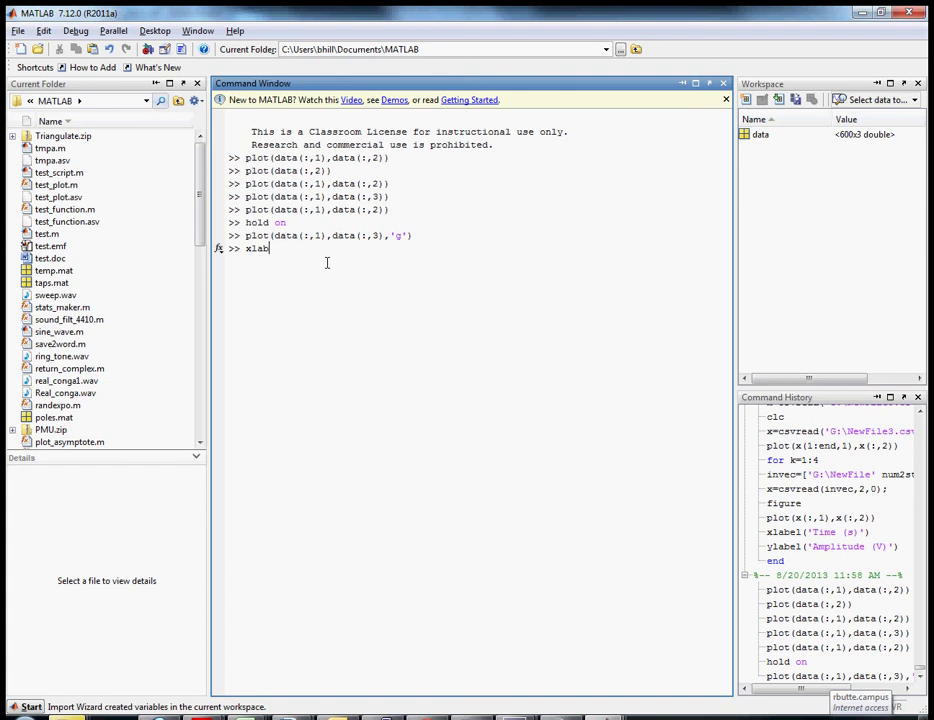
pyautogui.write("el('Time in")
pyautogui.press('BackSpace')
pyautogui.press('BackSpace')
pyautogui.write("(s')")
pyautogui.press('Return')
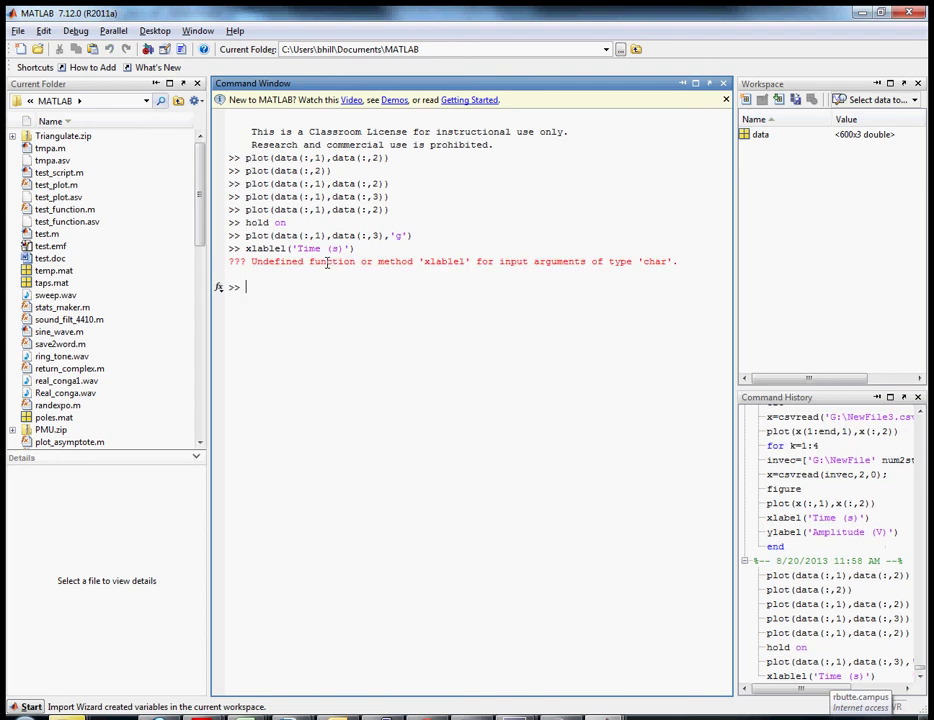
pyautogui.press('Up')
pyautogui.press('Left')
pyautogui.press('Left')
pyautogui.press('Left')
pyautogui.press('Left')
pyautogui.press('Left')
pyautogui.press('Left')
pyautogui.press('Left')
pyautogui.press('Left')
pyautogui.press('Left')
pyautogui.press('Left')
pyautogui.press('Left')
pyautogui.press('Left')
pyautogui.press('BackSpace')
pyautogui.press('Return')
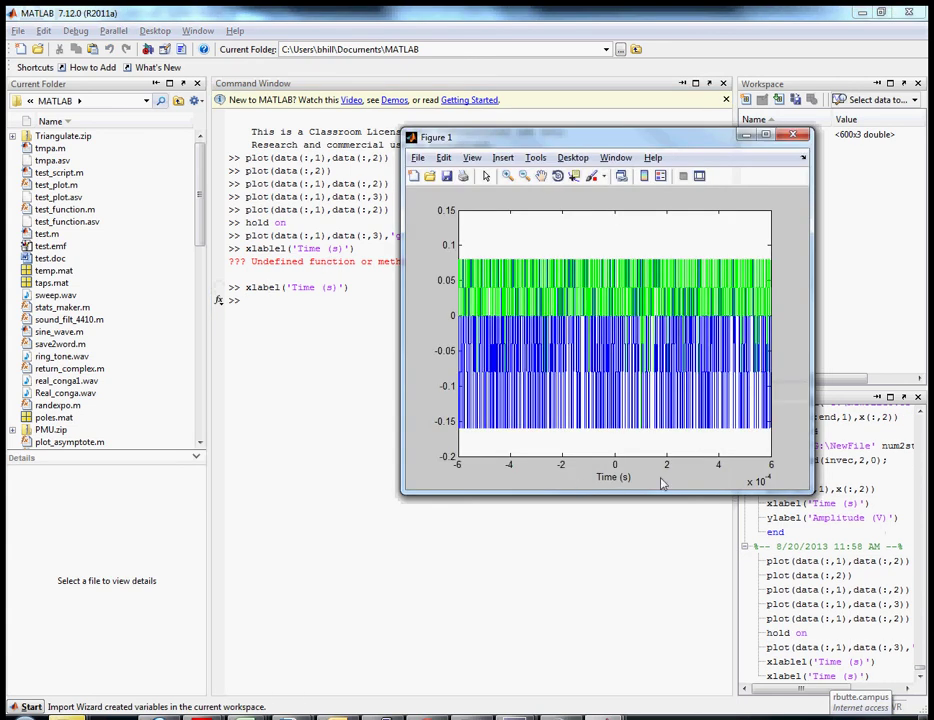
# - Label the y-axis 'Amplitude (V)' with ylabel
pyautogui.click(293, 327)
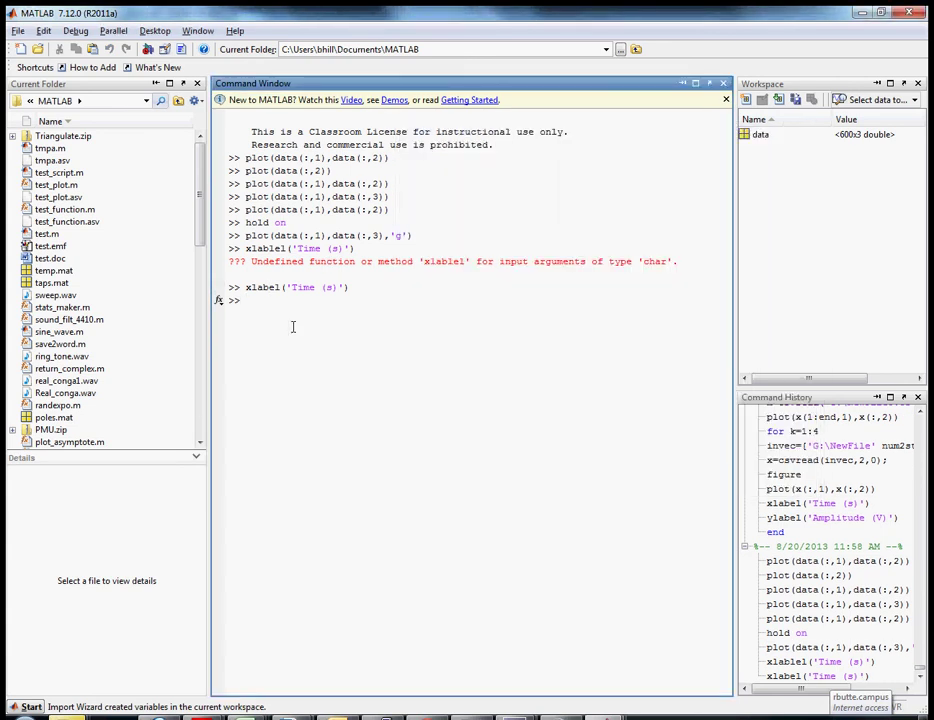
pyautogui.write('ylabel')
pyautogui.press('Up')
pyautogui.press('Return')
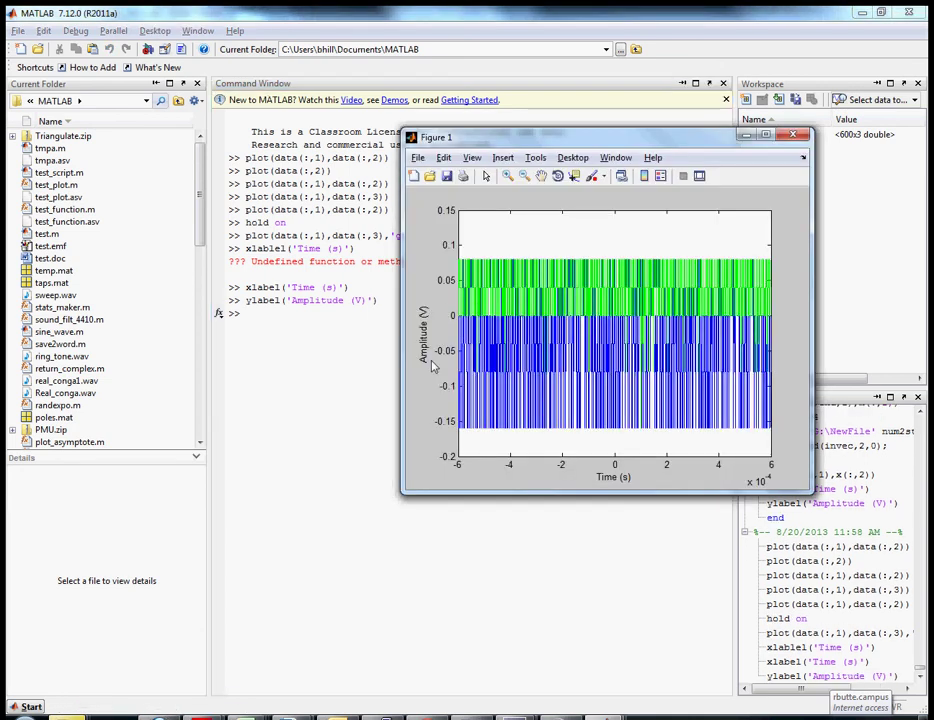
# - Add legend('Channel 1','Channel 2') and drag it to the middle of the plot
pyautogui.click(280, 328)
pyautogui.write("legend('Channel 1','Channel 2')")
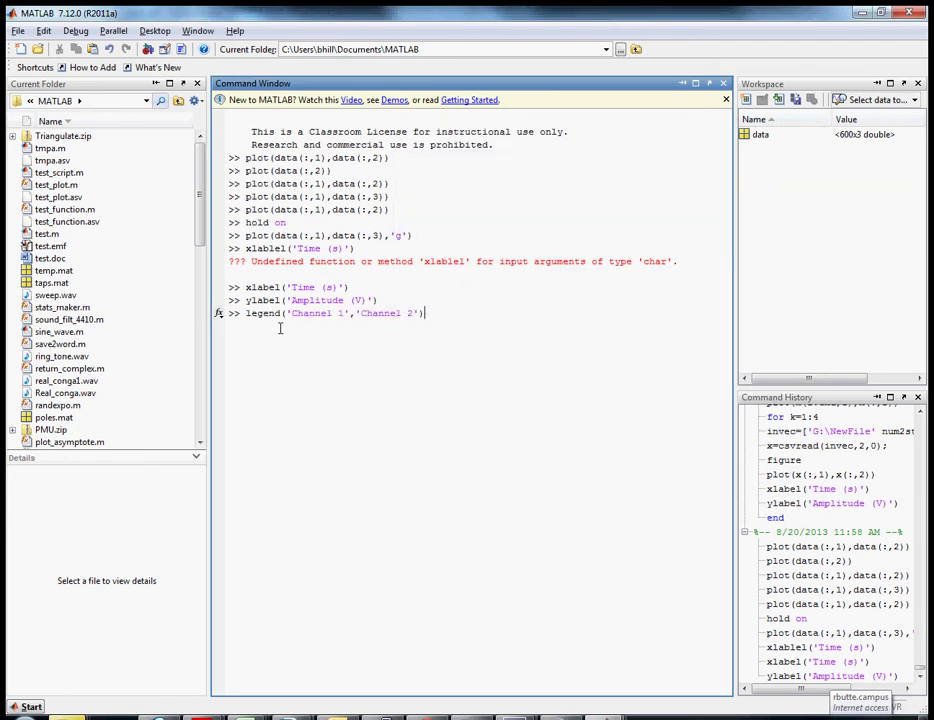
pyautogui.press('Return')
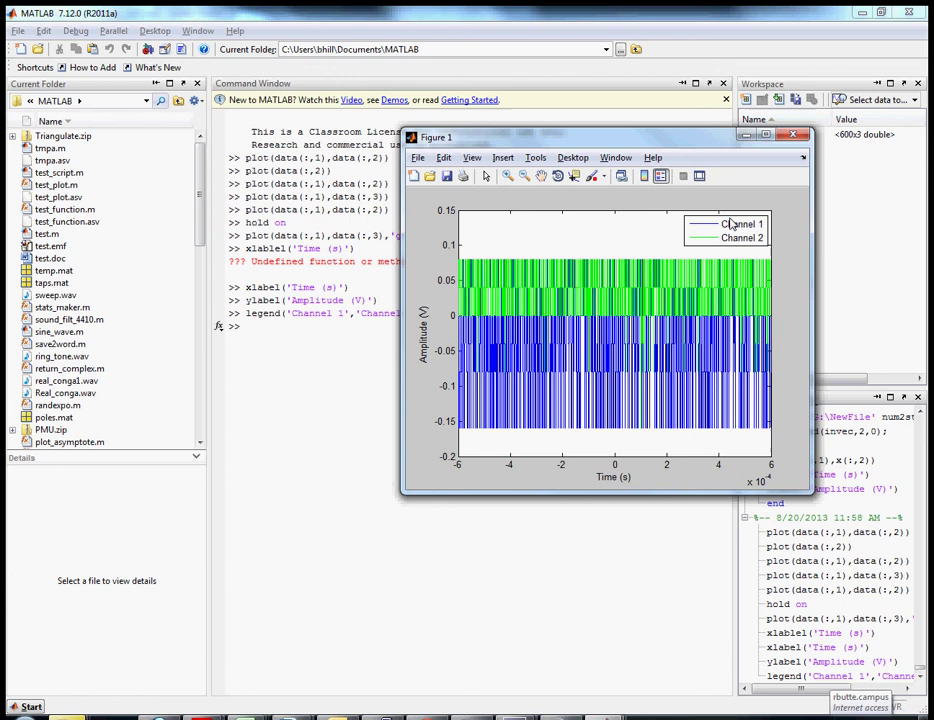
pyautogui.moveTo(725, 215); pyautogui.dragTo(619, 304)
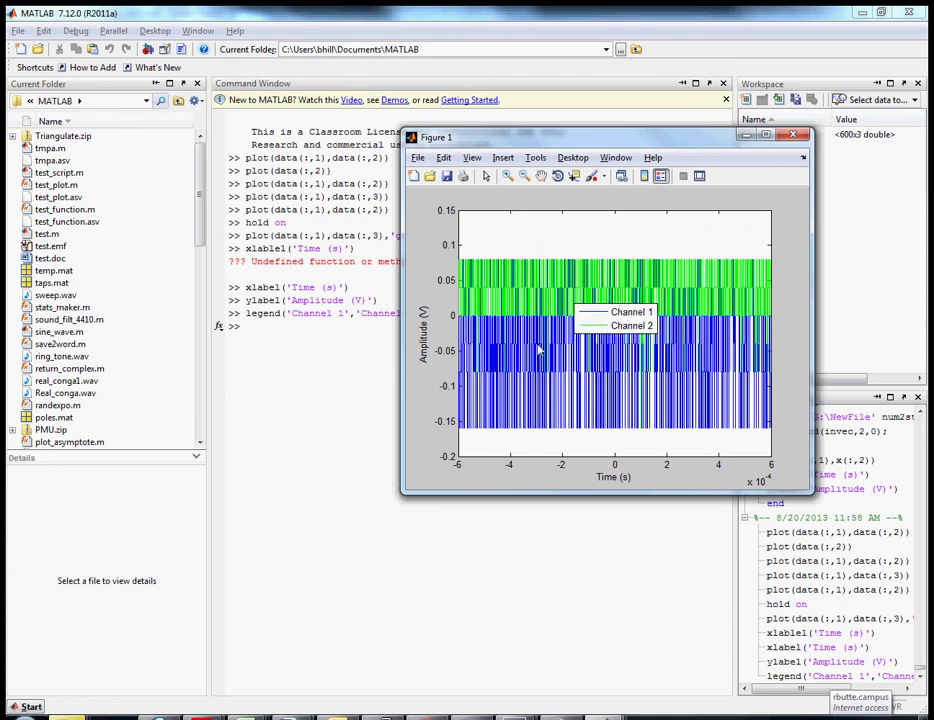
pyautogui.click(283, 375)
# - Run title('Dummy Data') and bring Figure 1 to the front from the taskbar
pyautogui.write('t')
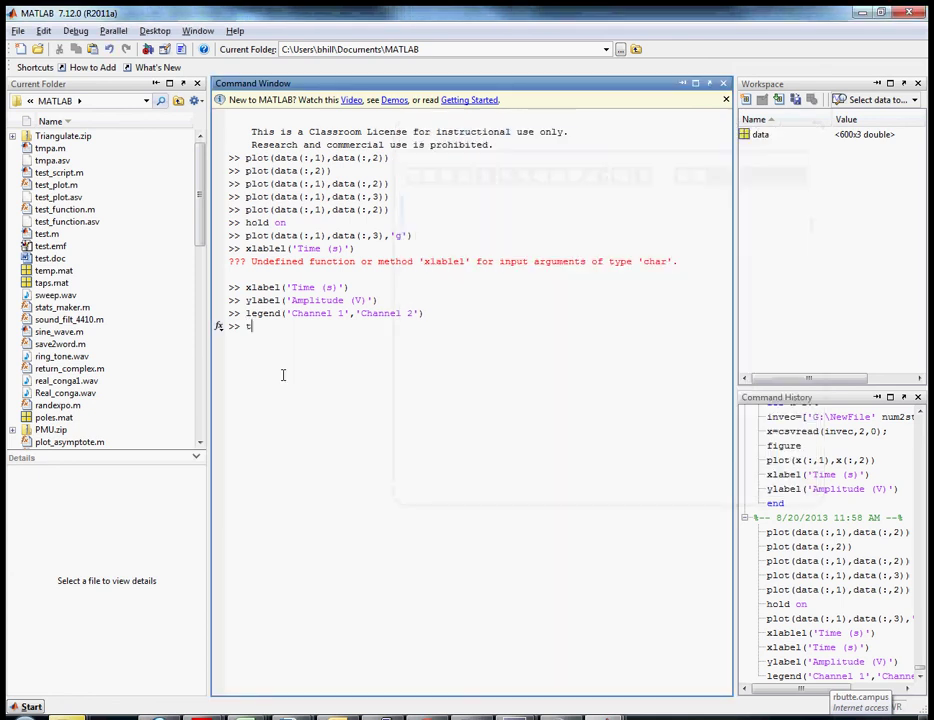
pyautogui.write("itle'(Dum")
pyautogui.press('BackSpace')
pyautogui.press('BackSpace')
pyautogui.press('BackSpace')
pyautogui.press('BackSpace')
pyautogui.press('BackSpace')
pyautogui.write("('Dum")
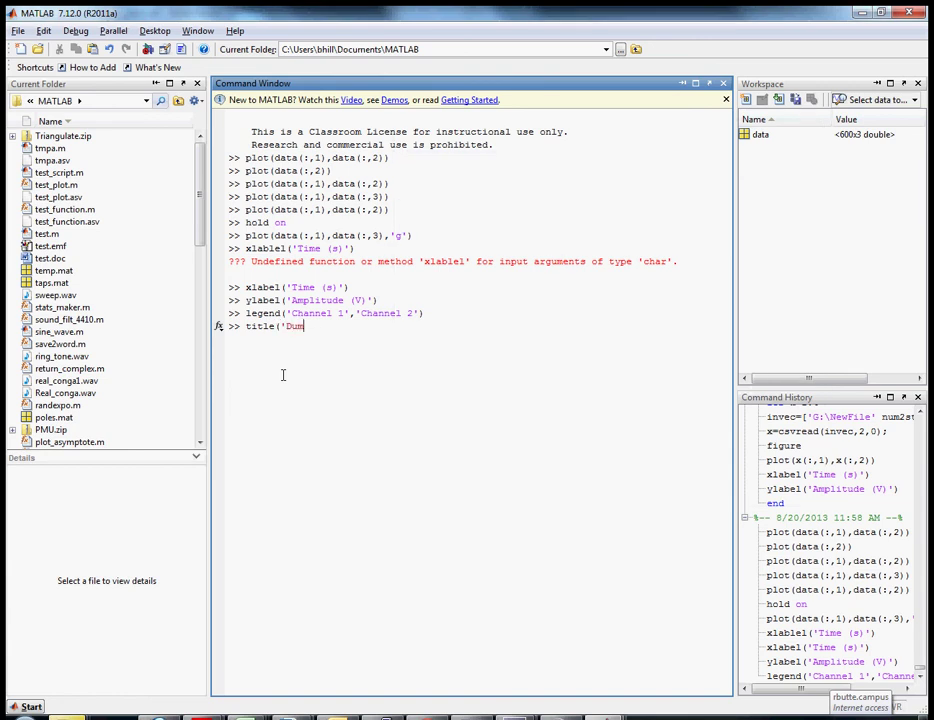
pyautogui.write("my Data')")
pyautogui.press('Return')
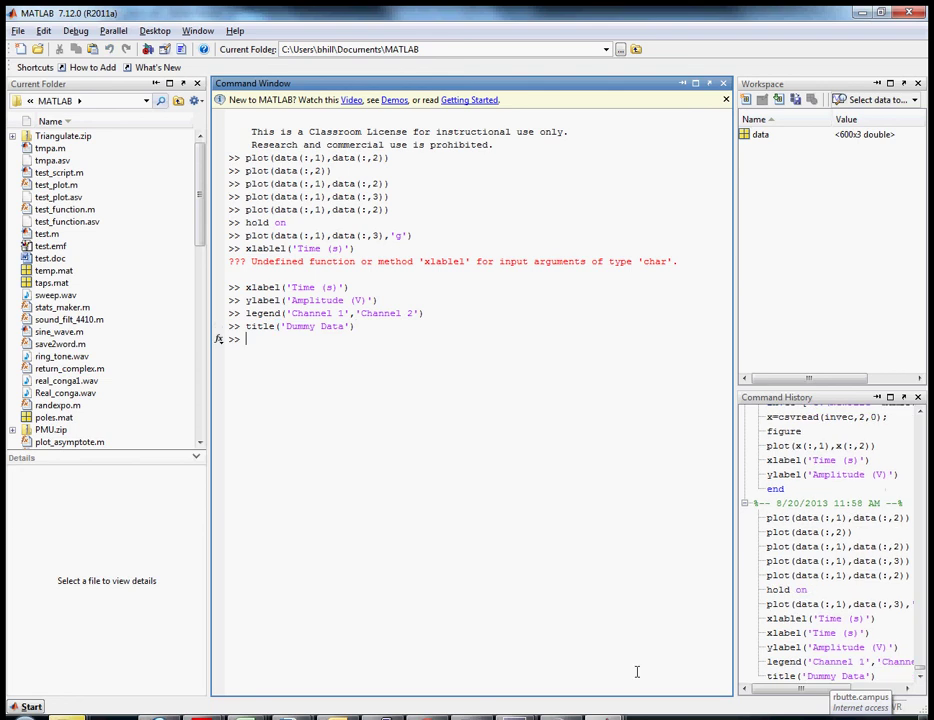
pyautogui.moveTo(636, 712)
pyautogui.click(742, 637)
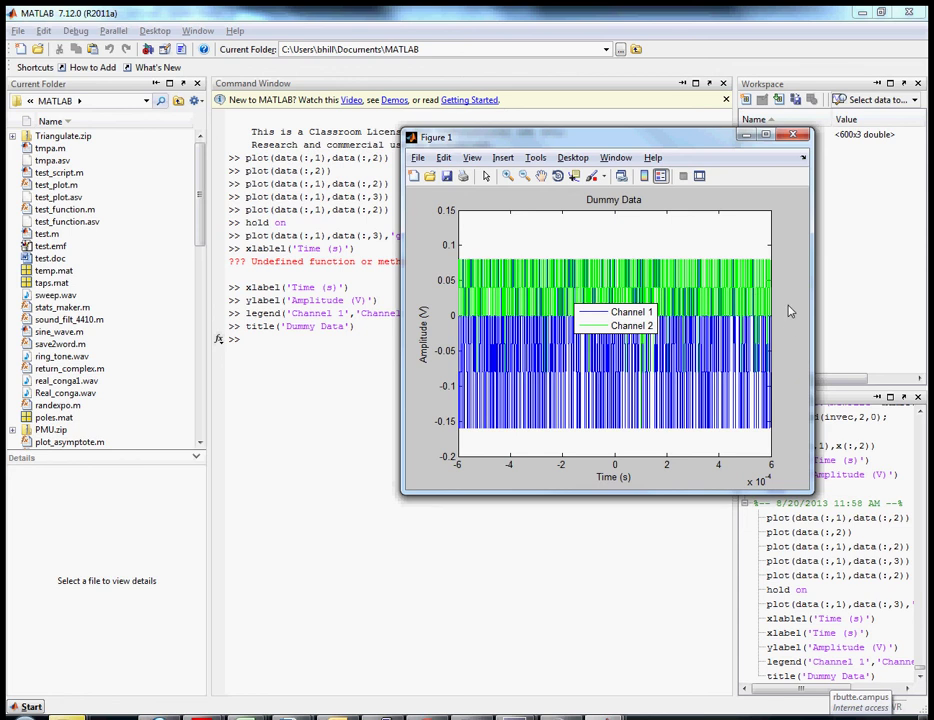
# - Bring the Command Window back in front of Figure 1
pyautogui.click(320, 346)
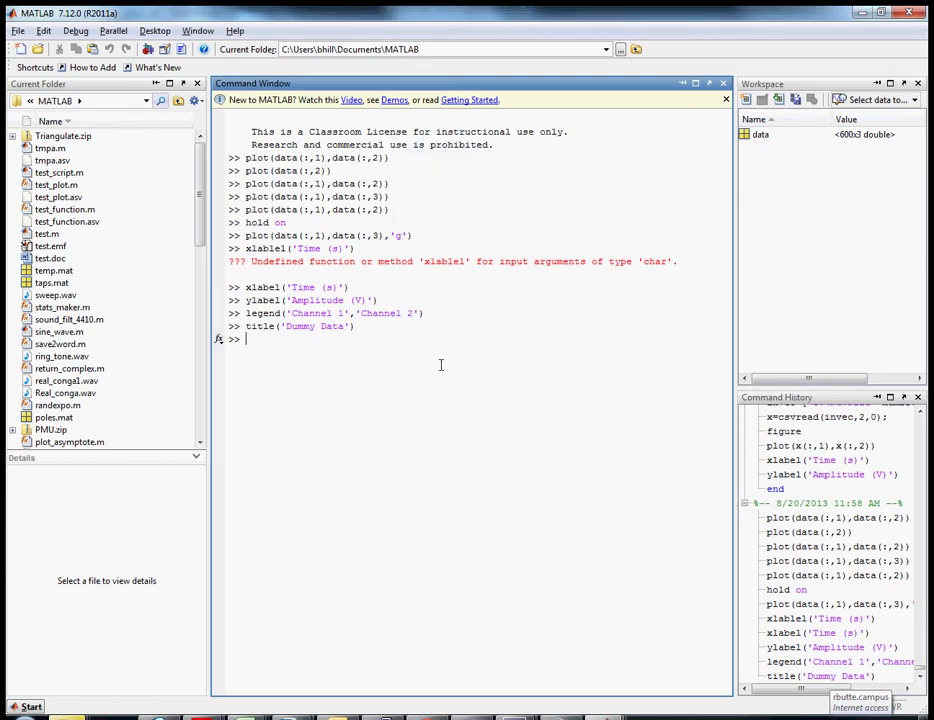